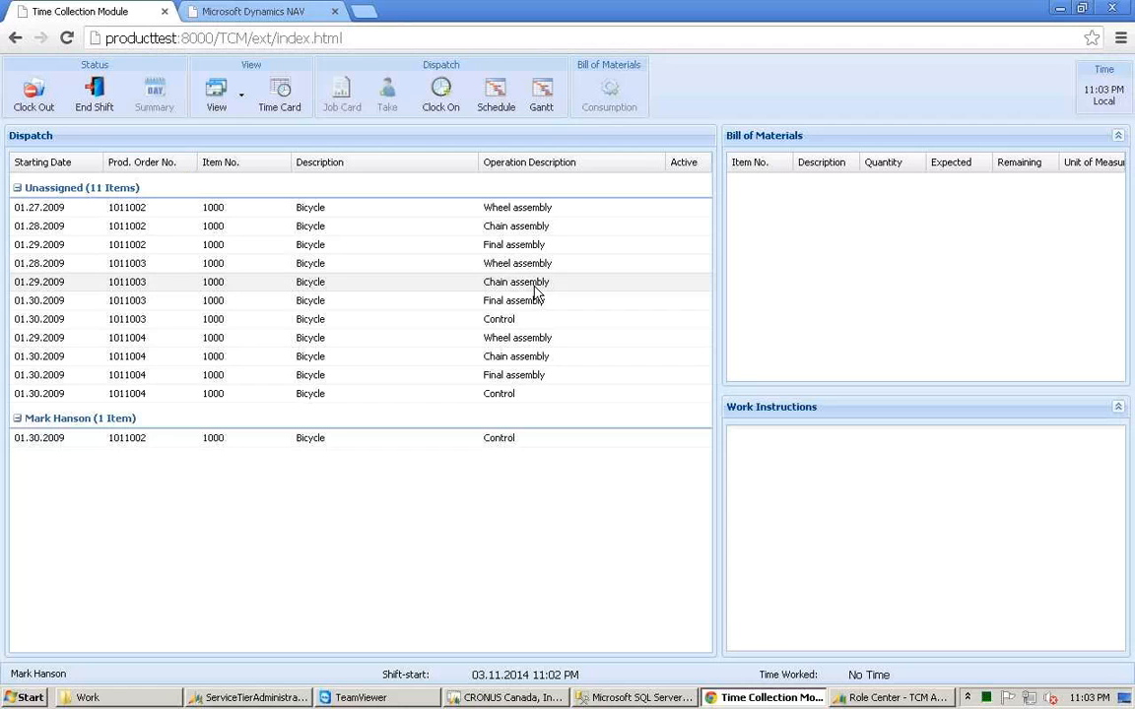
- Clock on to the unassigned Bicycle Final assembly operation starting 01.29.2009
click(530, 251)
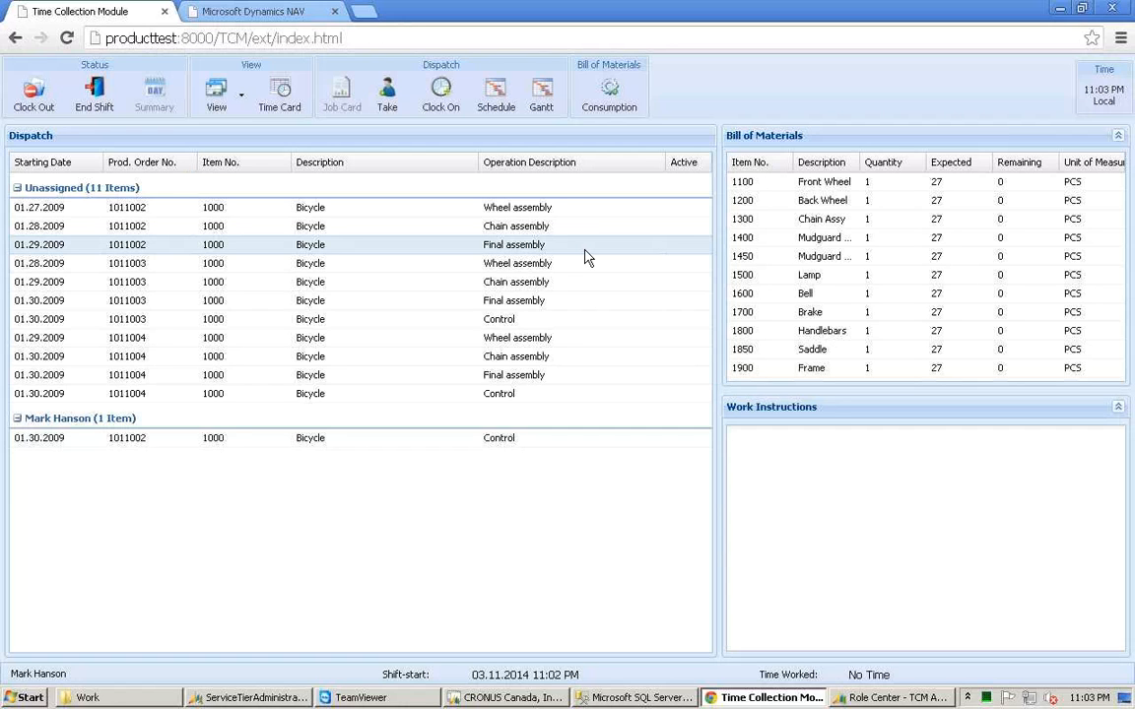
click(437, 95)
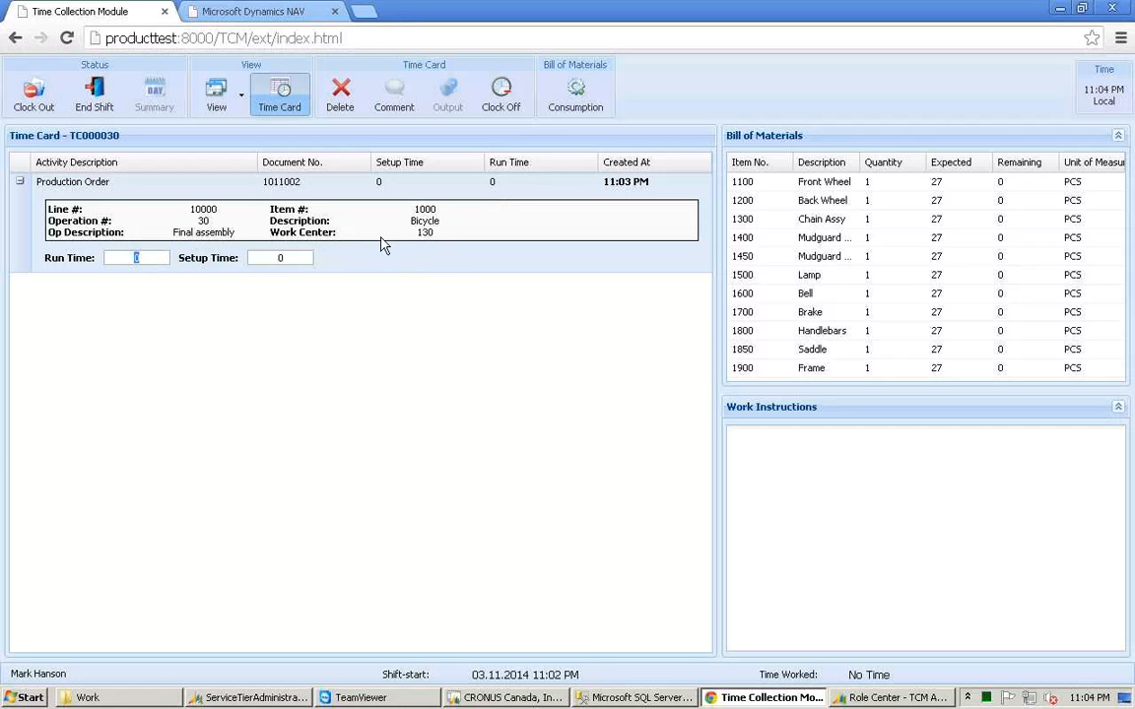
- Clock off the Final assembly activity on the time card and set its run time to 2
click(509, 100)
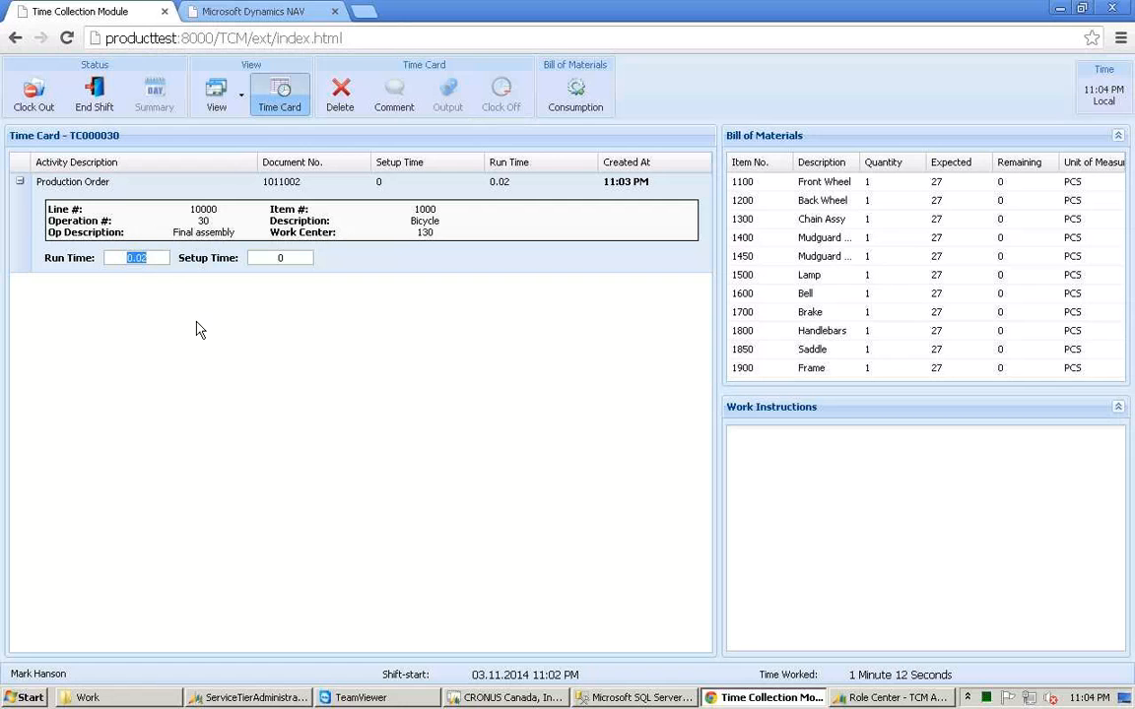
text(2)
key(Return)
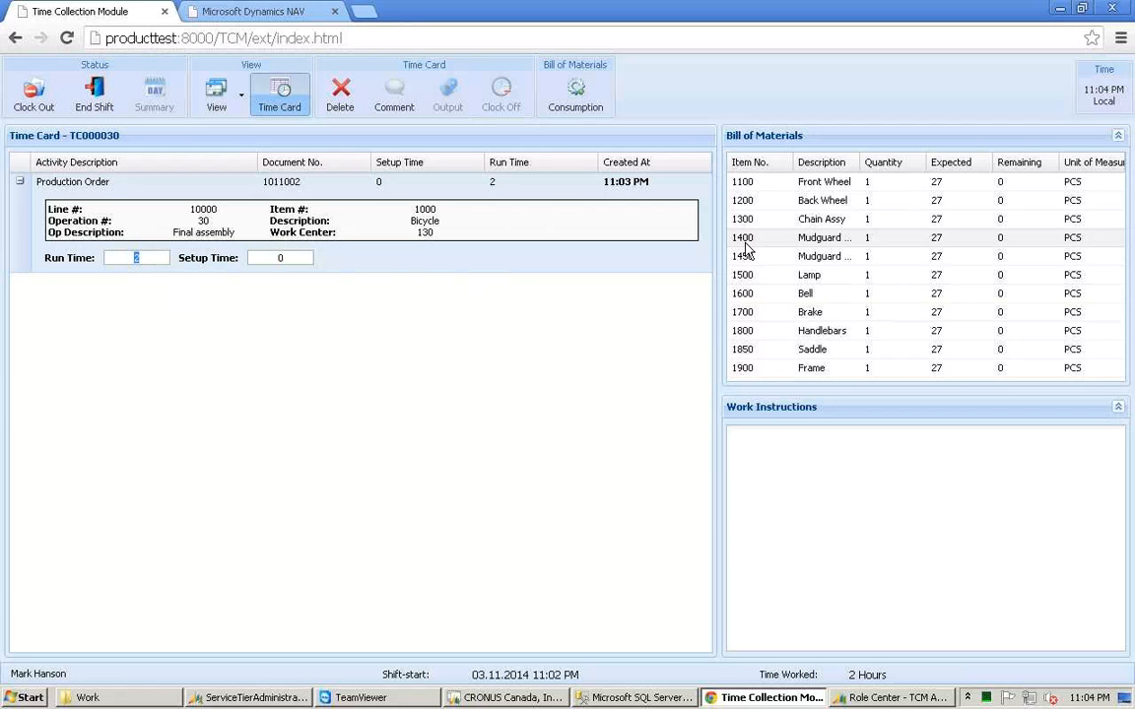
- Show the Quality Measures pane alongside the time card
click(237, 99)
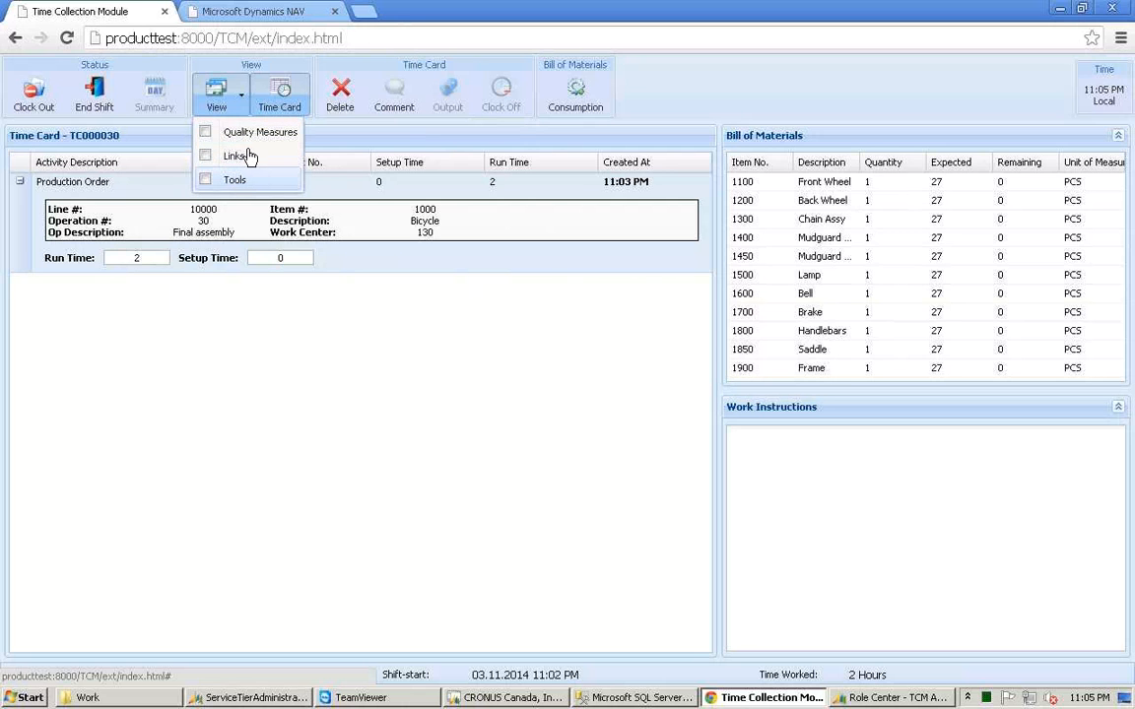
click(245, 136)
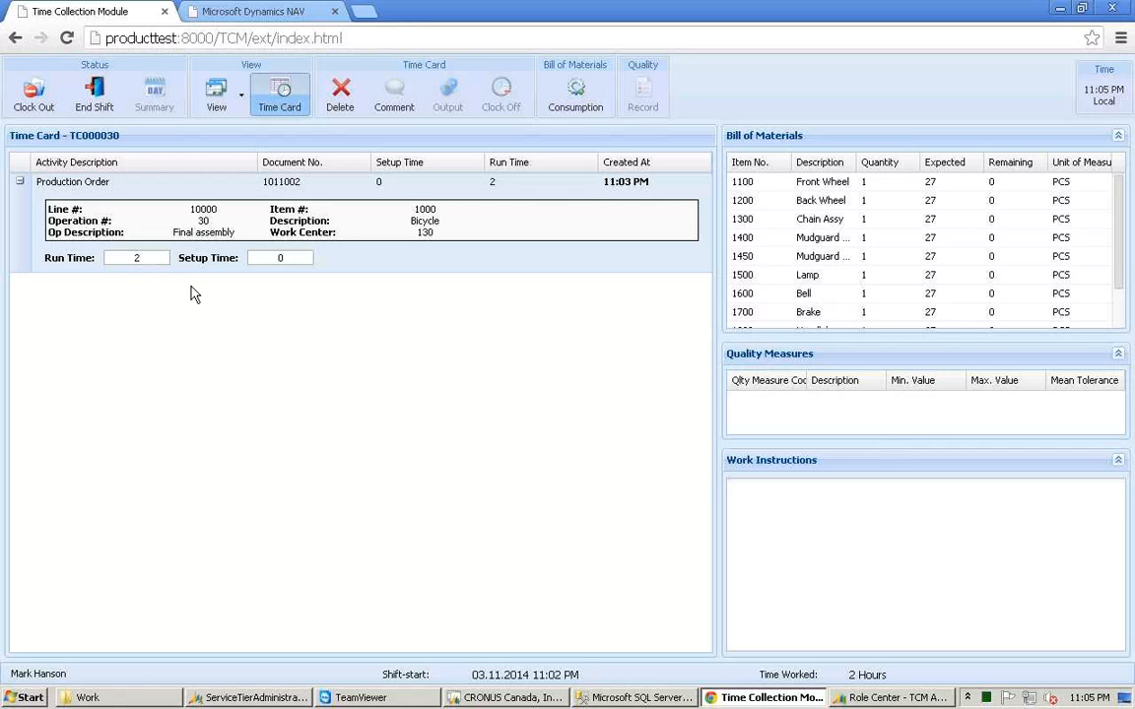
click(305, 260)
key(shift+Tab)
- Return to the Dispatch list and take the first unassigned Control operation starting 01.30.2009
click(284, 102)
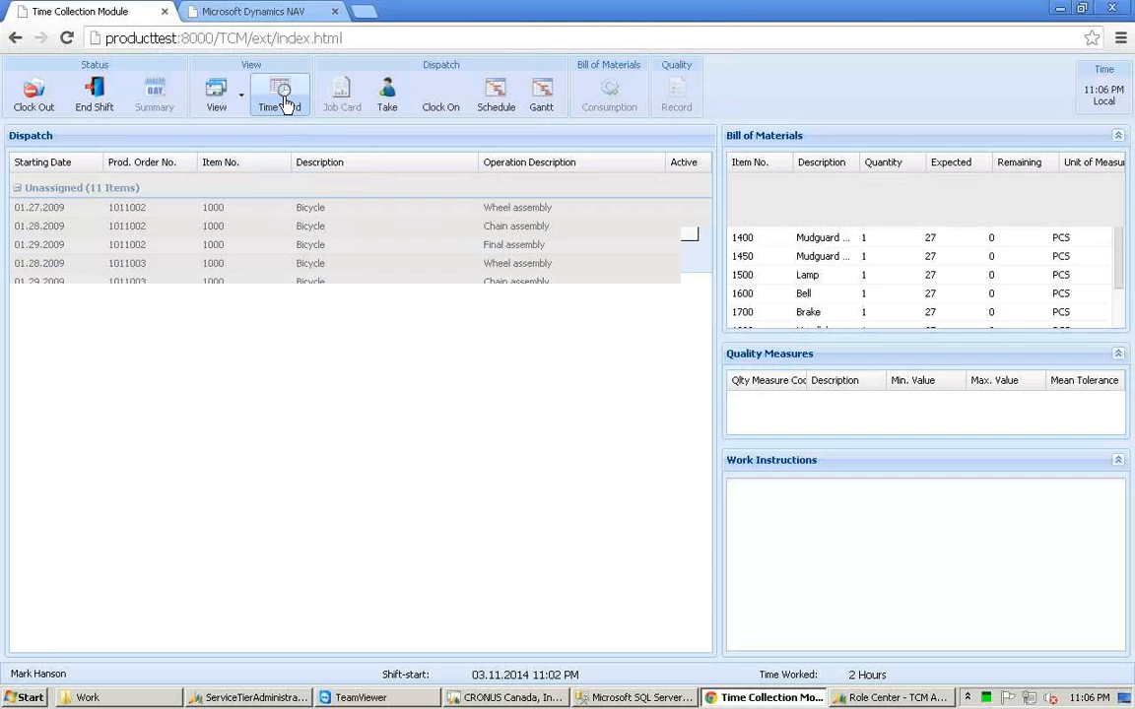
click(558, 245)
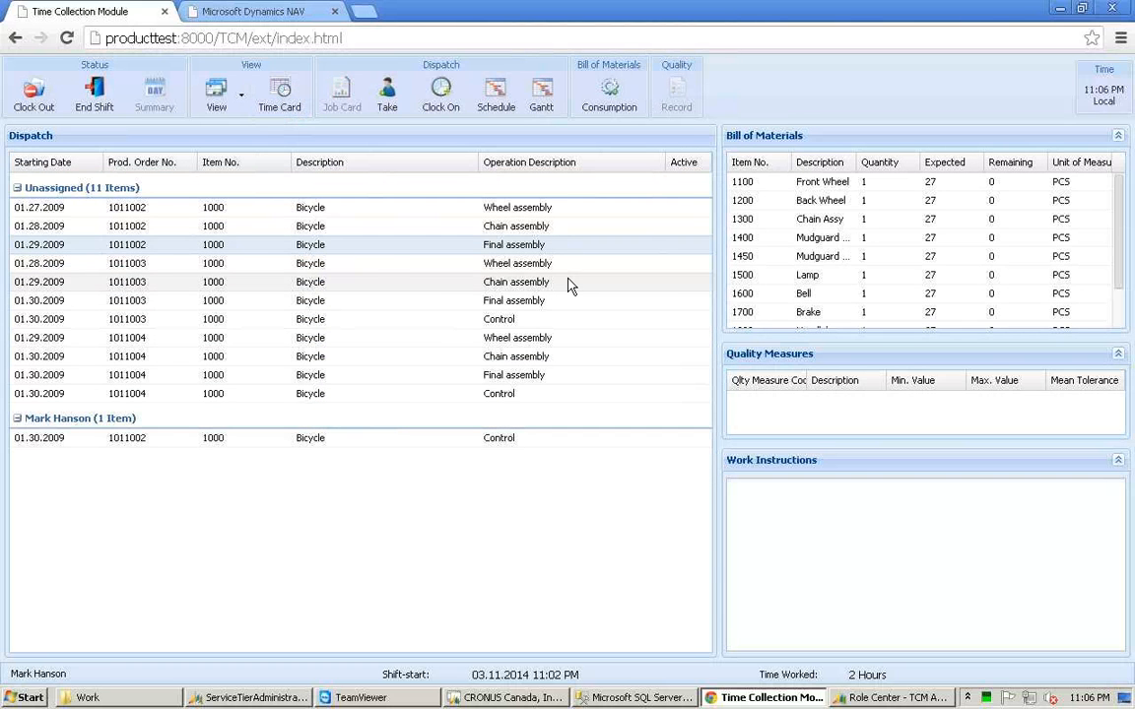
click(571, 283)
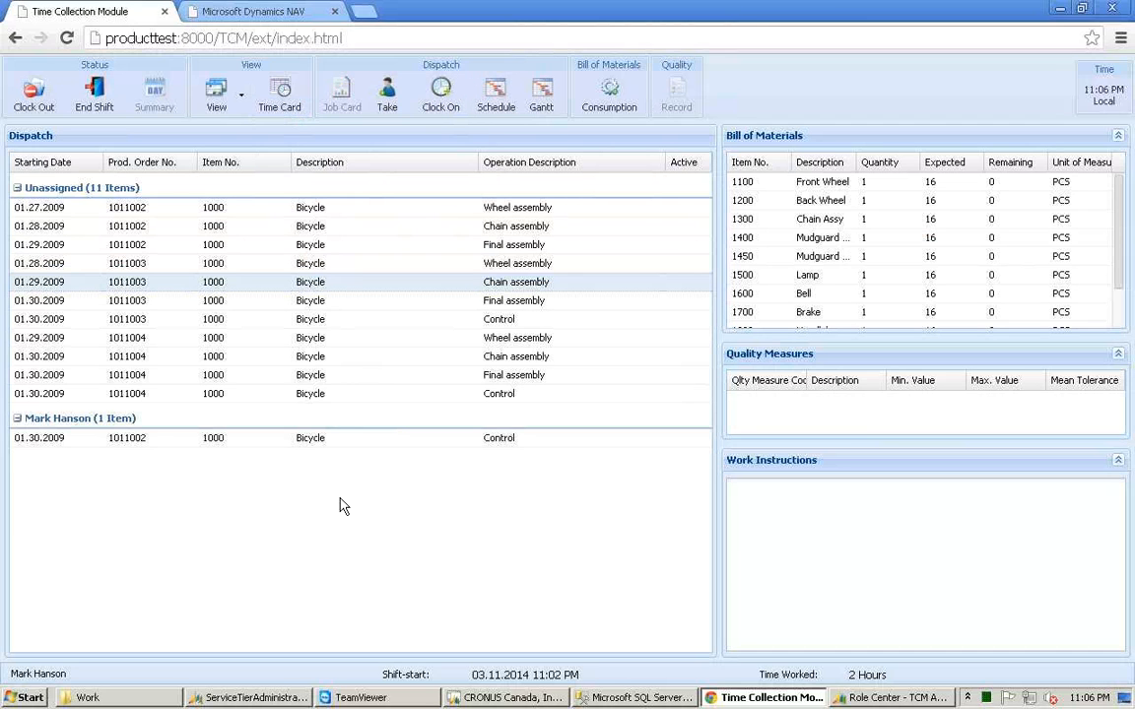
click(321, 322)
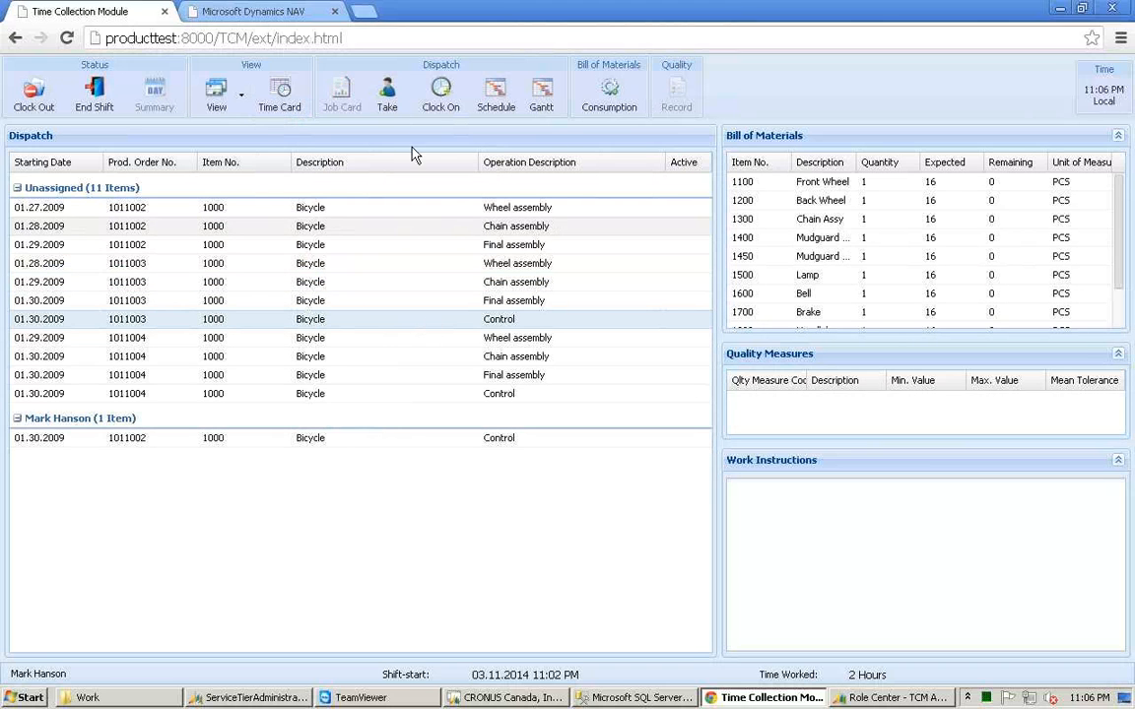
click(390, 107)
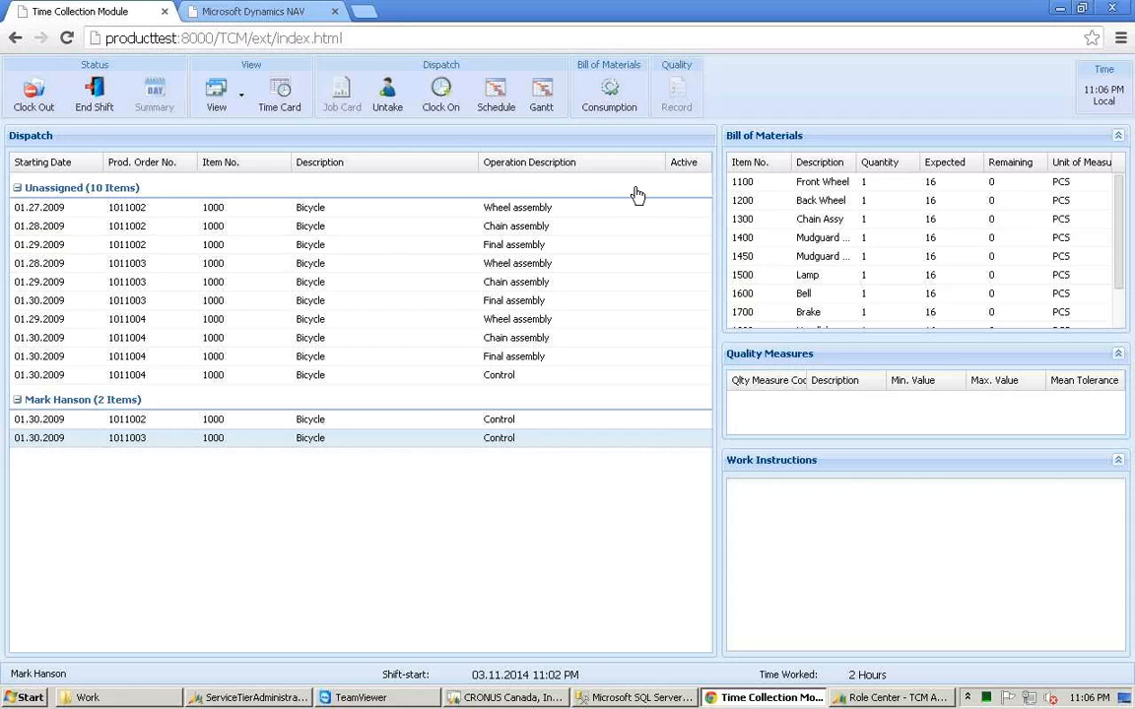
- Examine which columns can be displayed in the Dispatch list
click(704, 163)
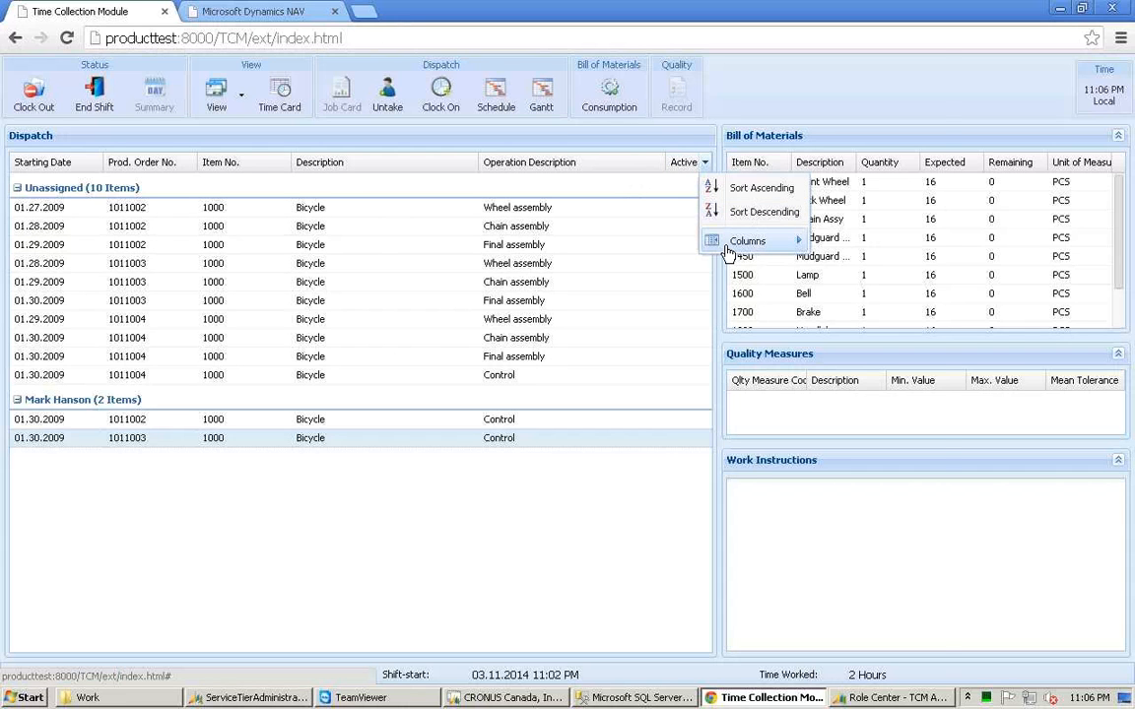
mouse_move(727, 246)
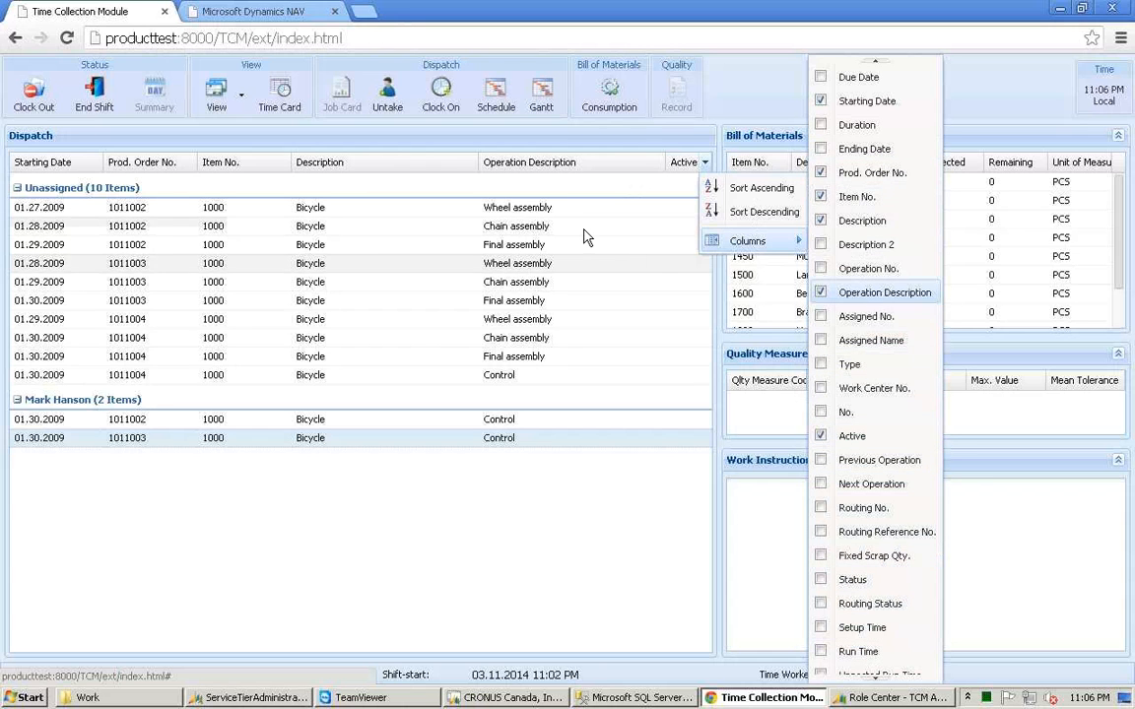
click(563, 263)
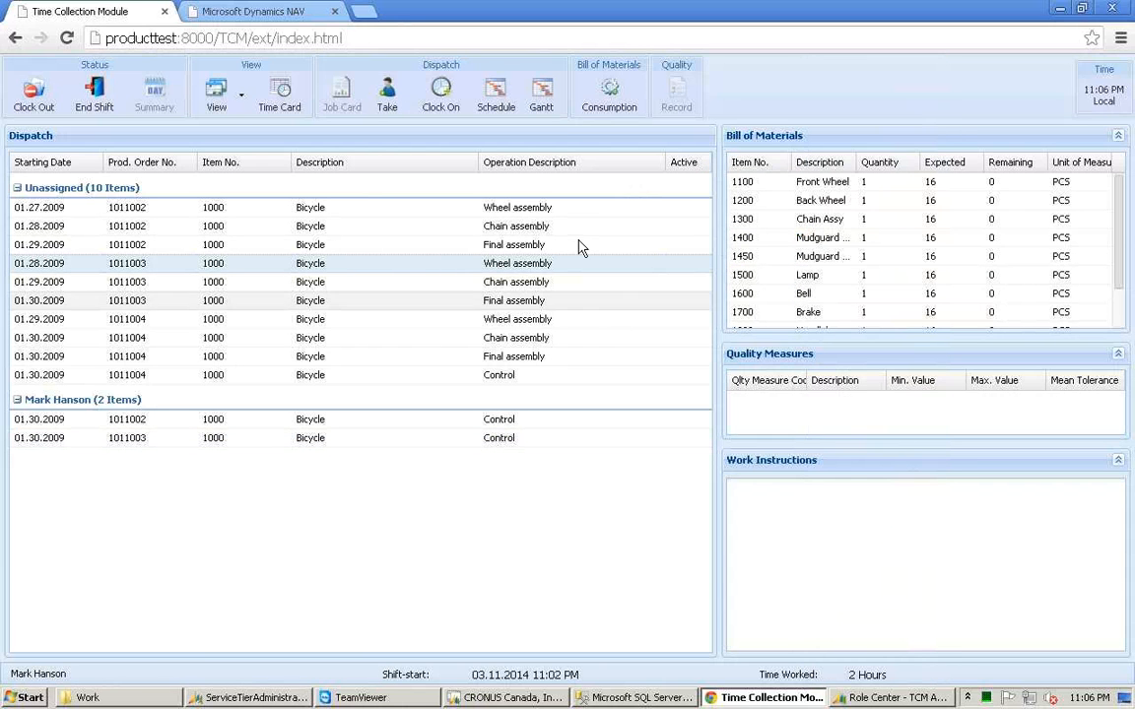
- Return to the time card and highlight the shift-start date and time for review
click(280, 96)
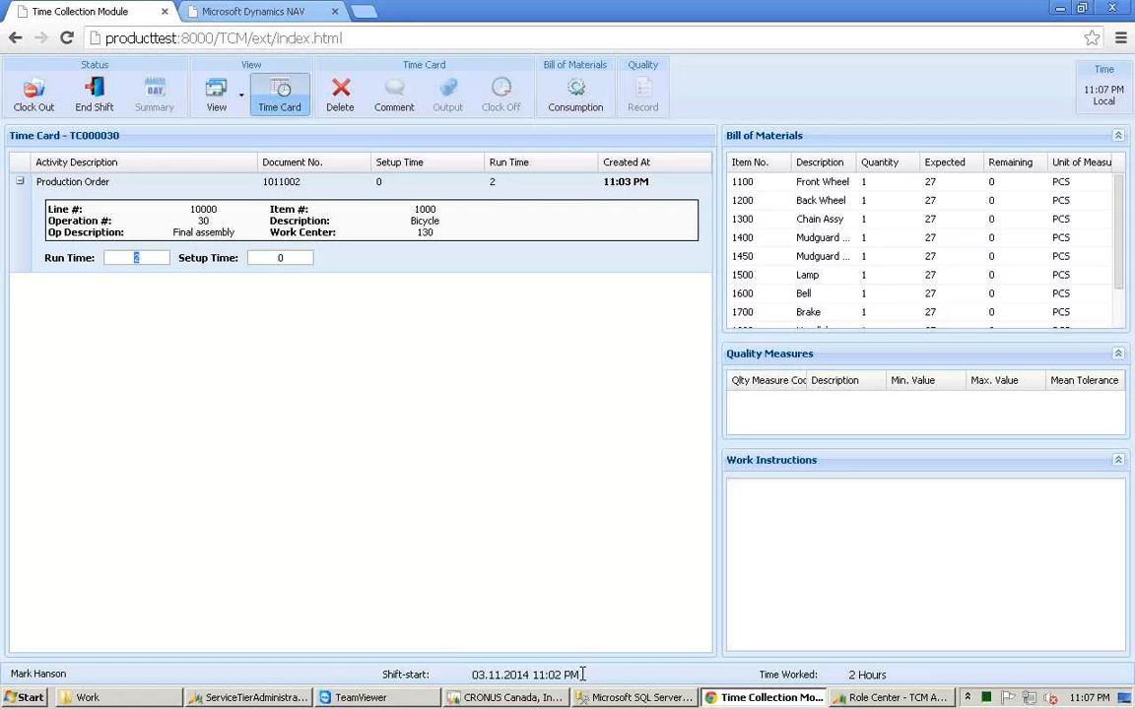
drag(580, 675, 472, 675)
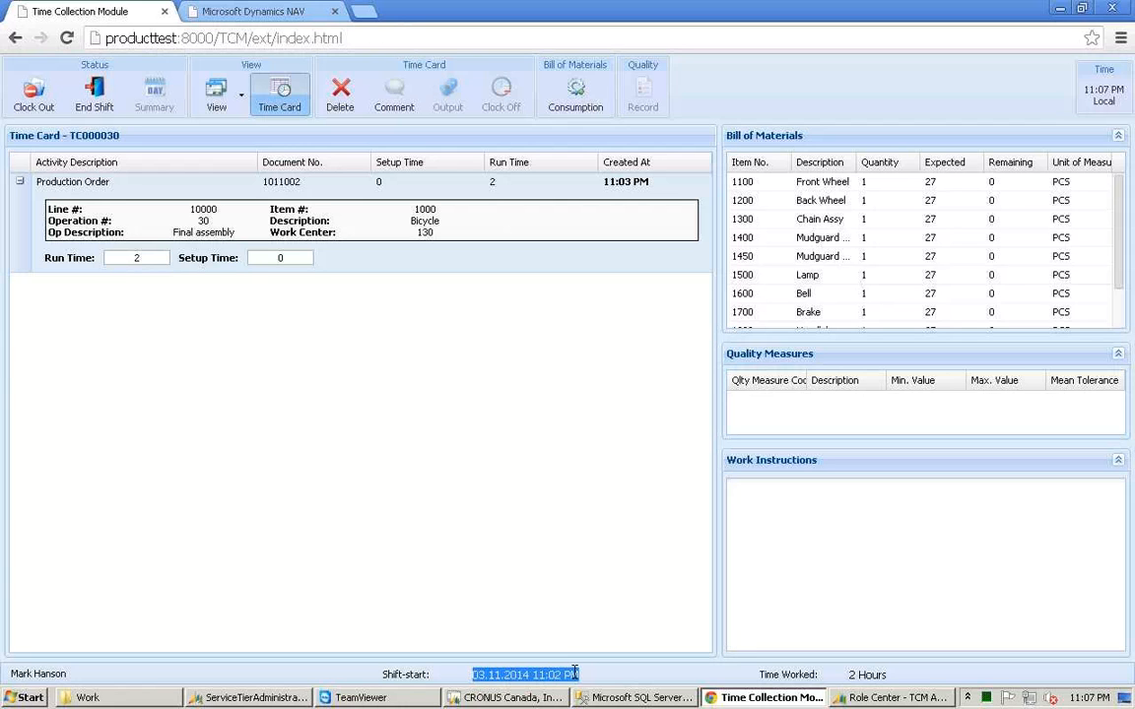
click(498, 392)
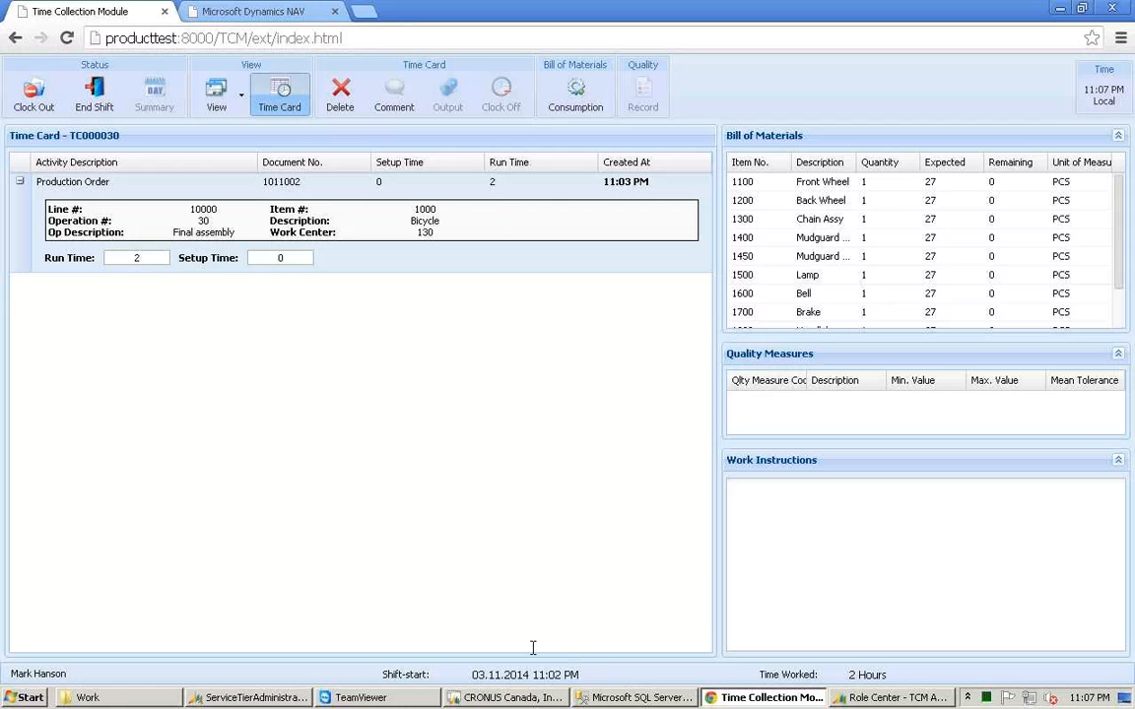
key(Tab)
- Switch to the Microsoft Dynamics NAV web client and validate time card TC000028
click(305, 16)
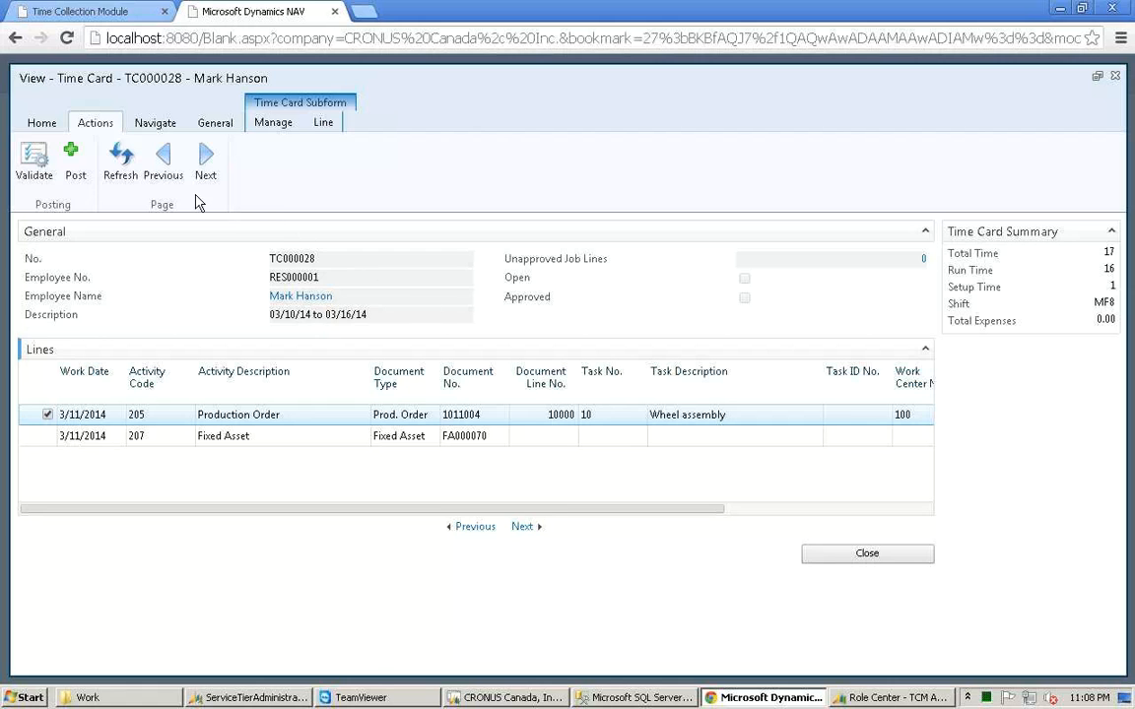
click(38, 165)
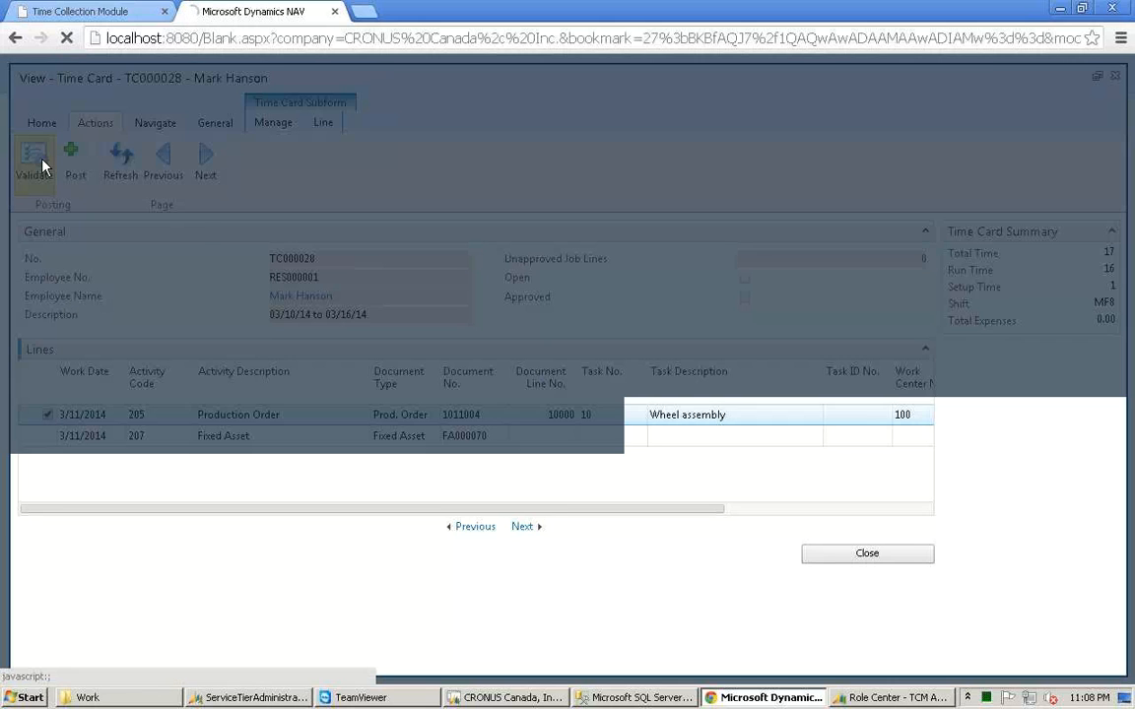
click(739, 408)
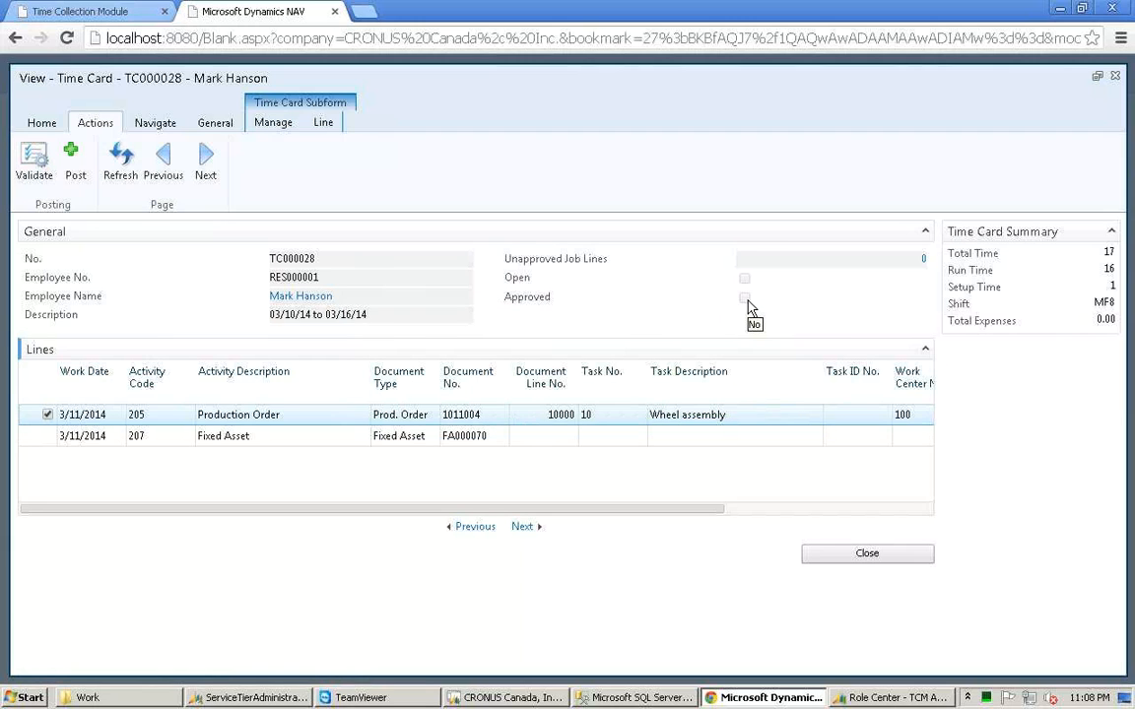
- Browse forward to time card TC000030, examine its line through to the run time column, and go back one card
click(209, 167)
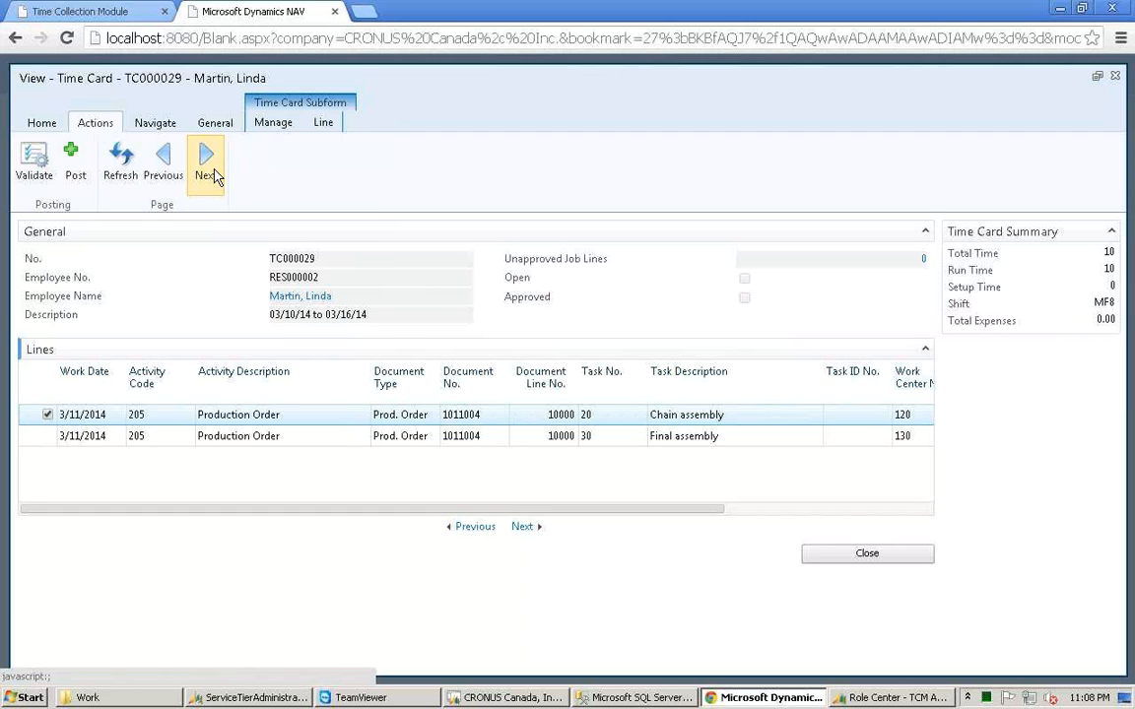
click(209, 167)
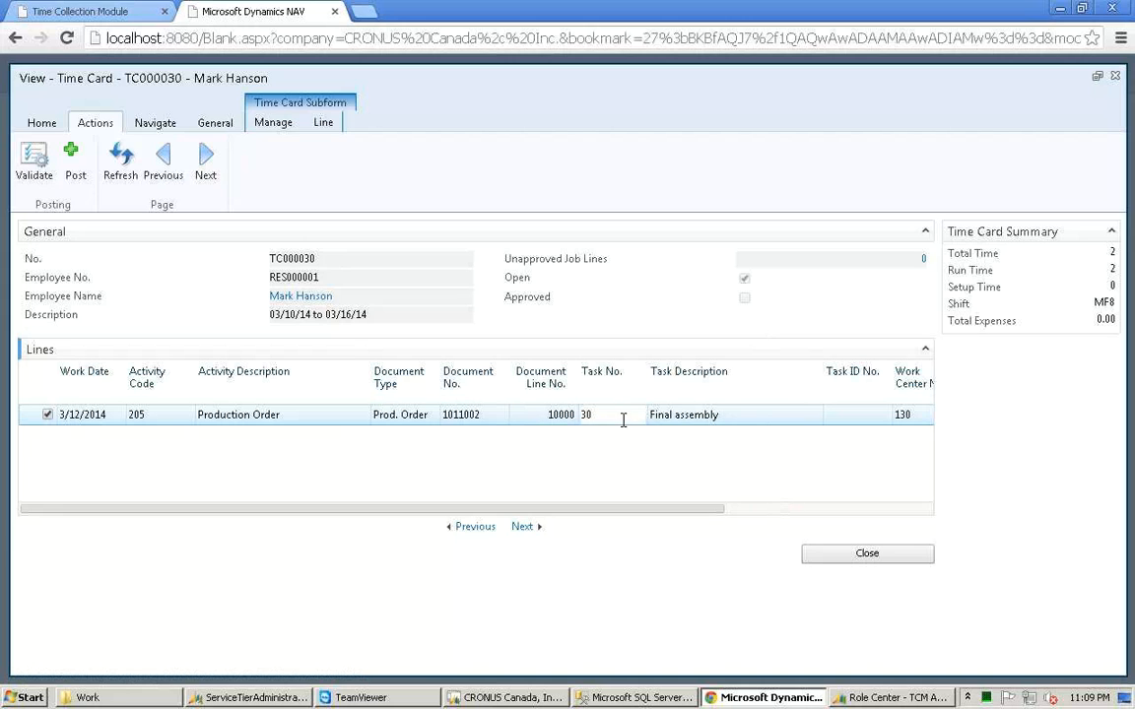
click(759, 511)
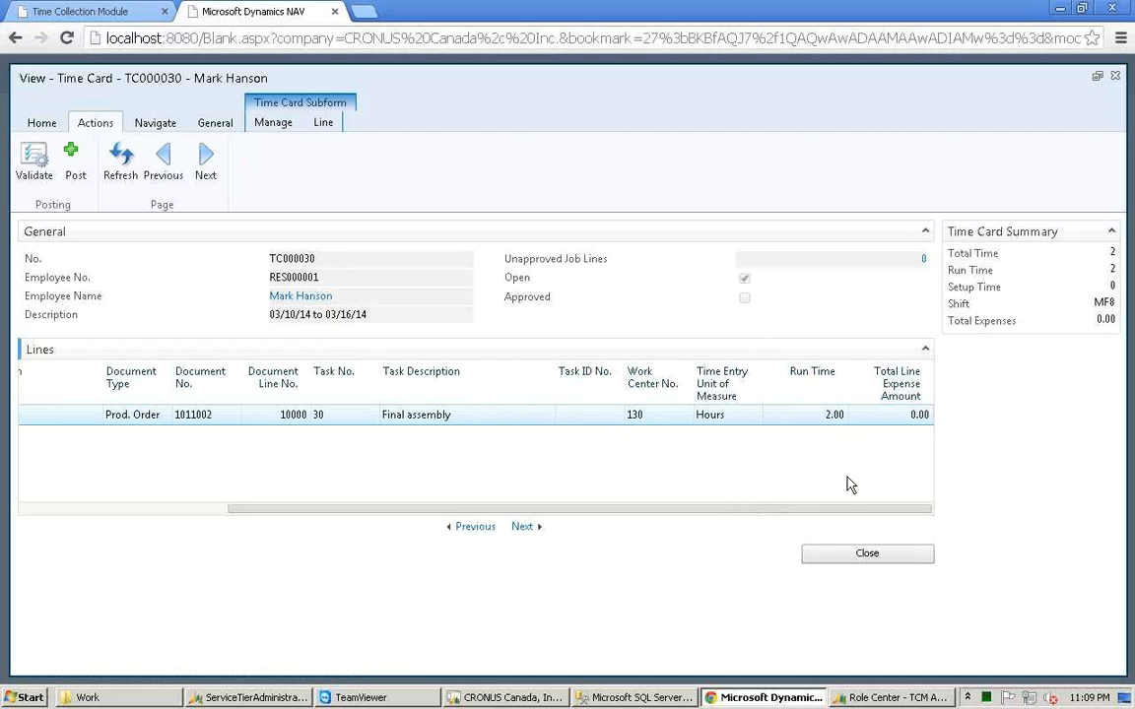
drag(836, 508, 663, 509)
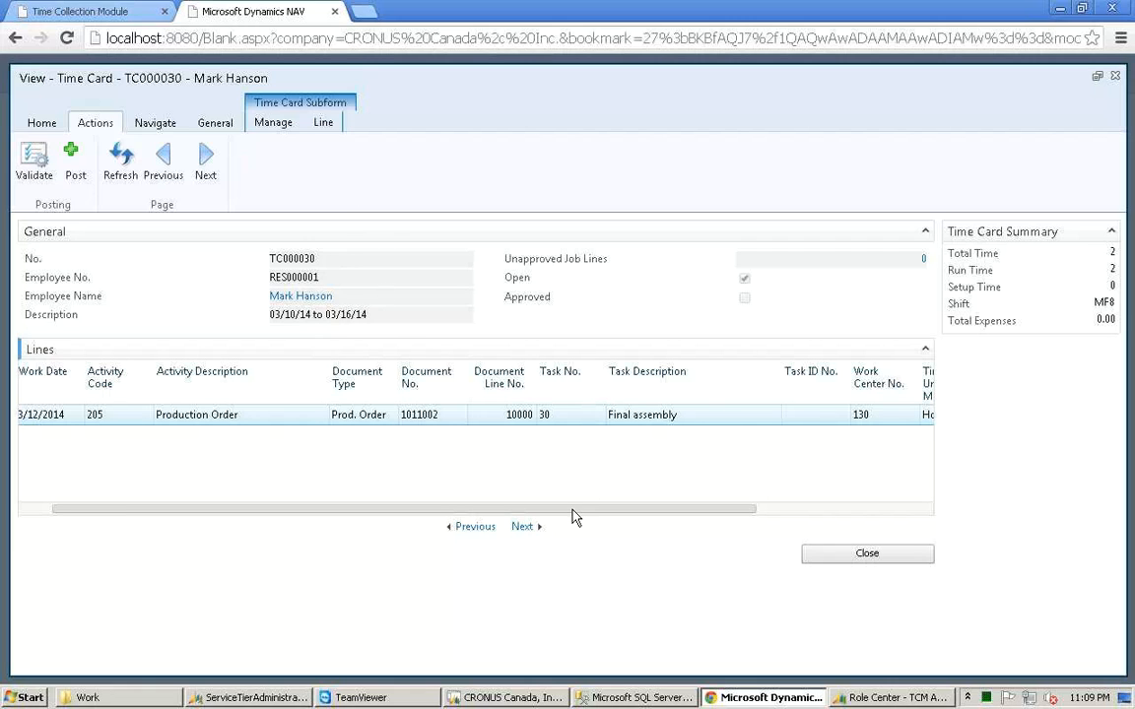
drag(574, 517, 535, 507)
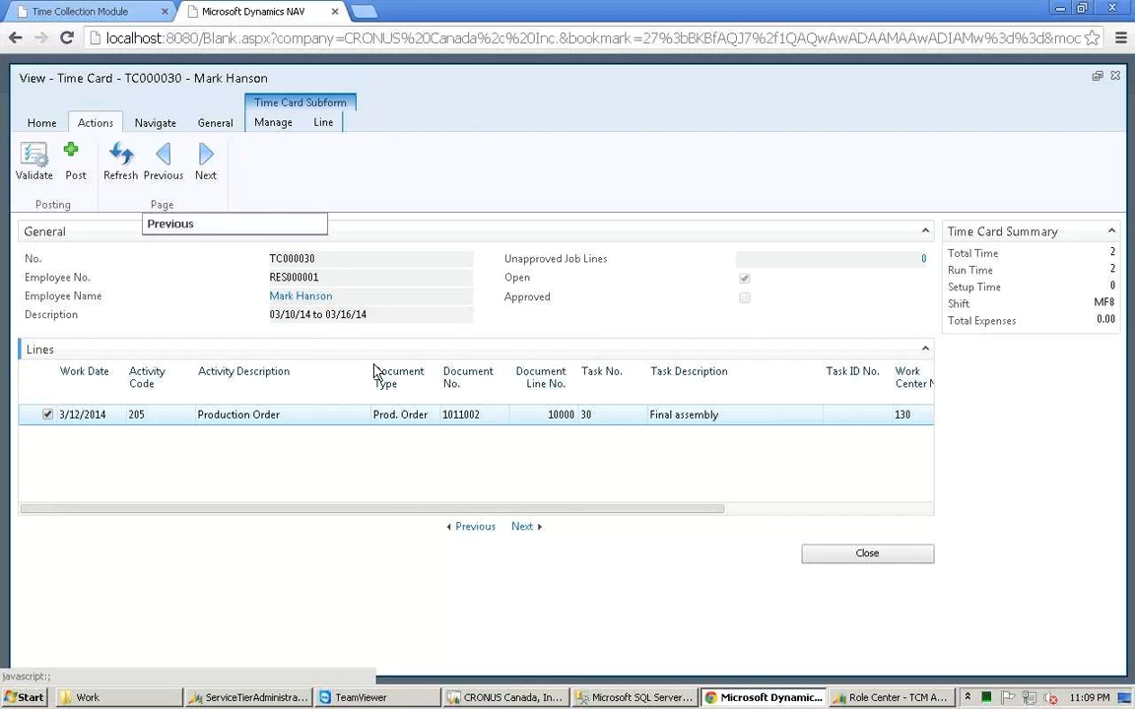
click(162, 159)
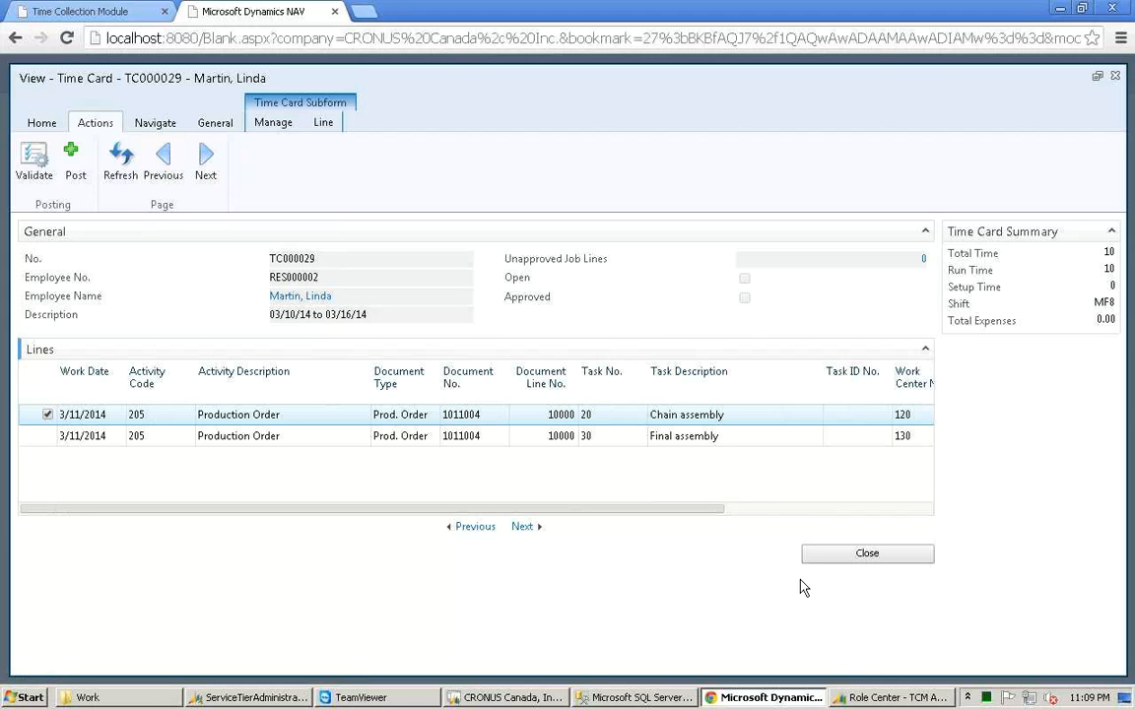
- Switch to the Microsoft Dynamics NAV Role Center window and open the TCM Payroll Adj. Worksheet
click(865, 700)
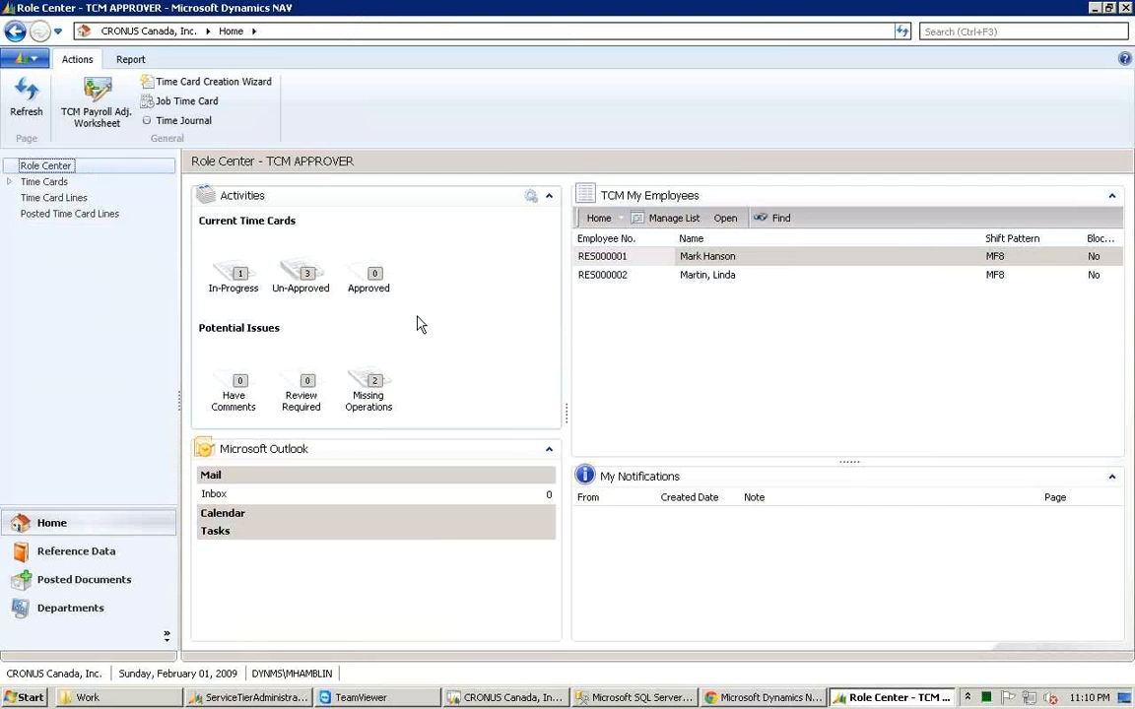
click(318, 300)
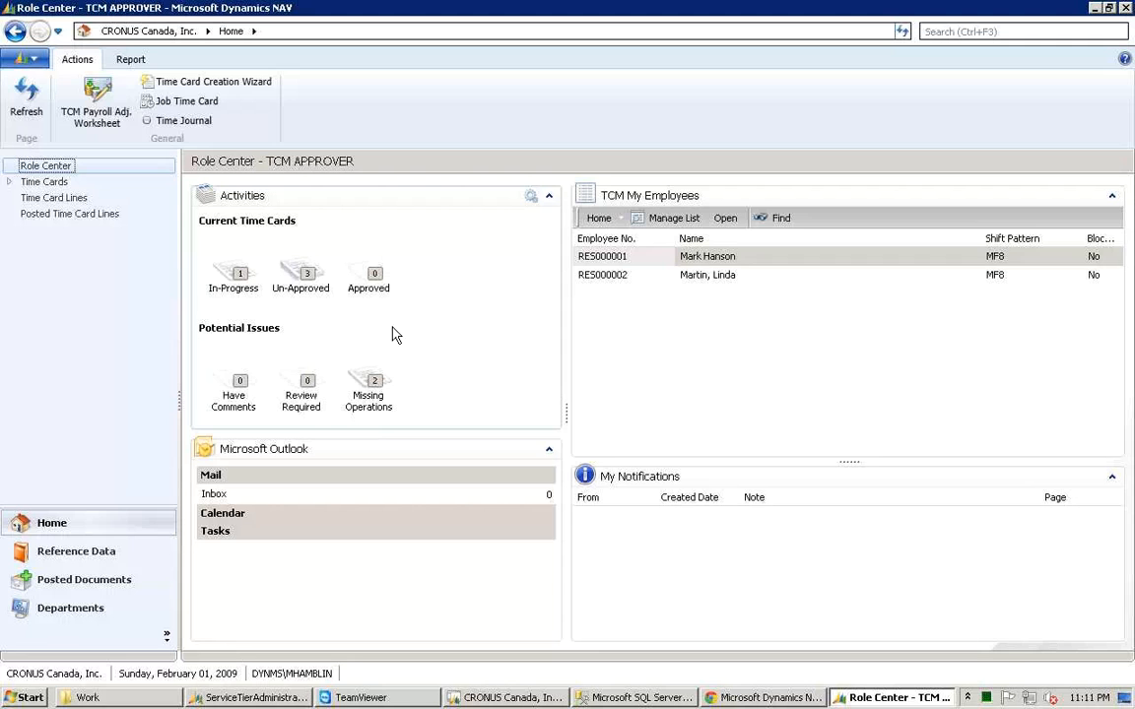
click(107, 124)
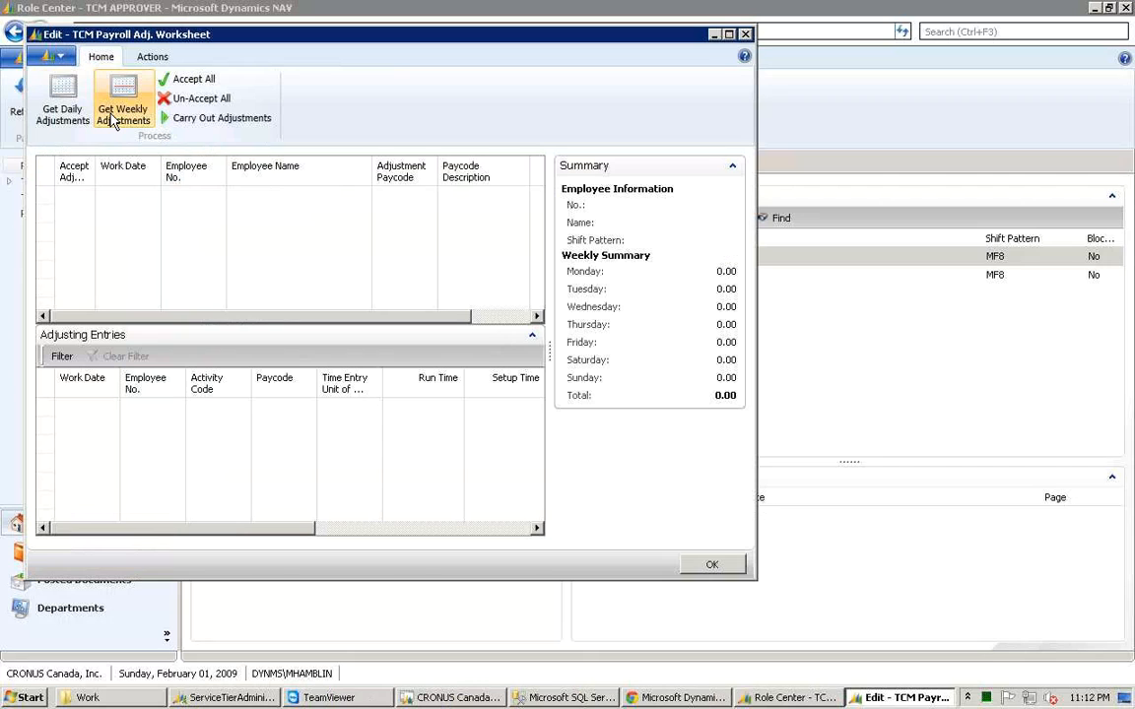
- Get the weekly and daily adjustments into the payroll worksheet and widen its window to show the Adjustment Time column
click(112, 119)
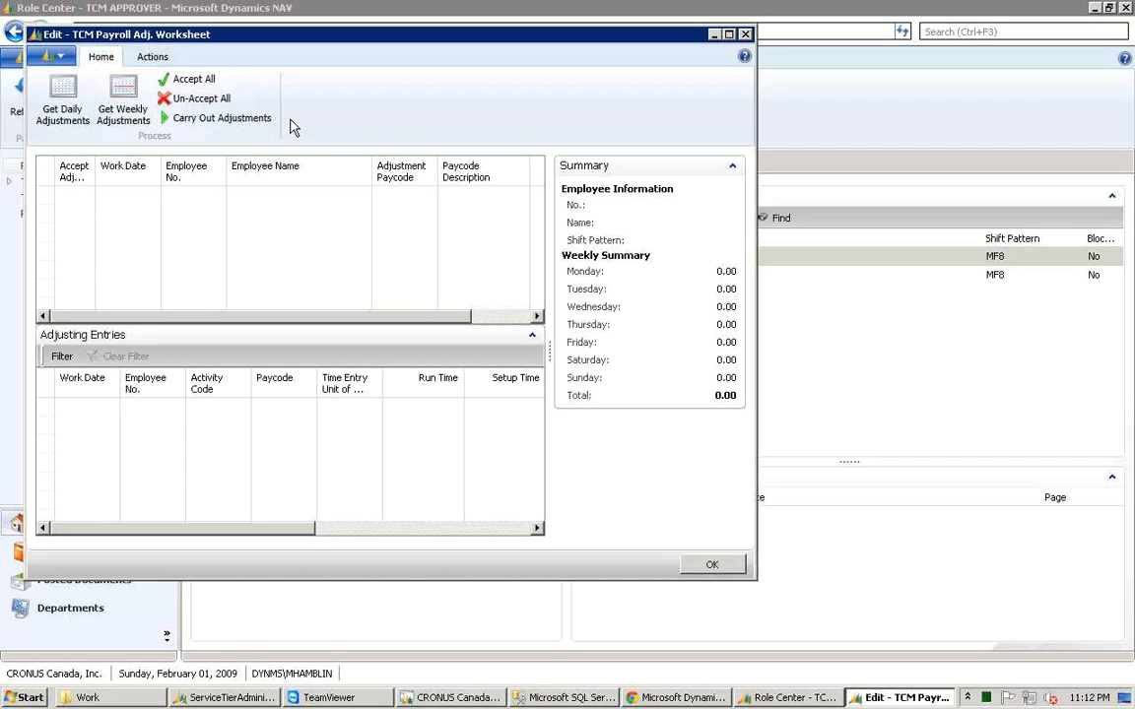
click(63, 101)
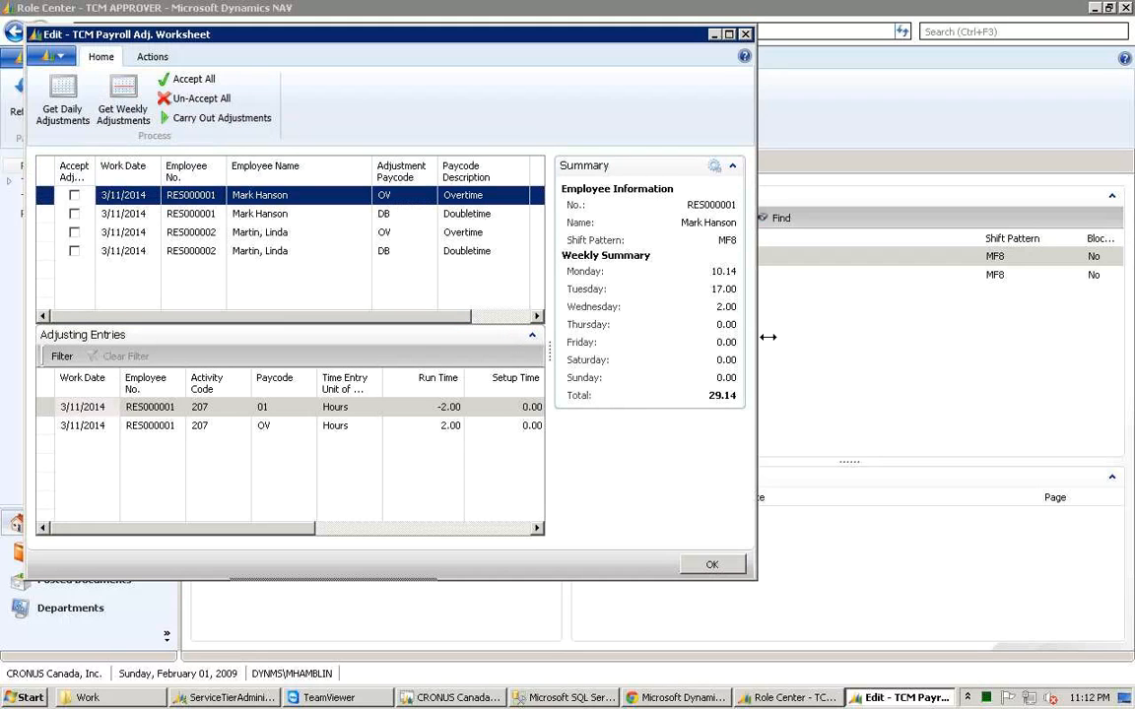
drag(768, 337, 885, 336)
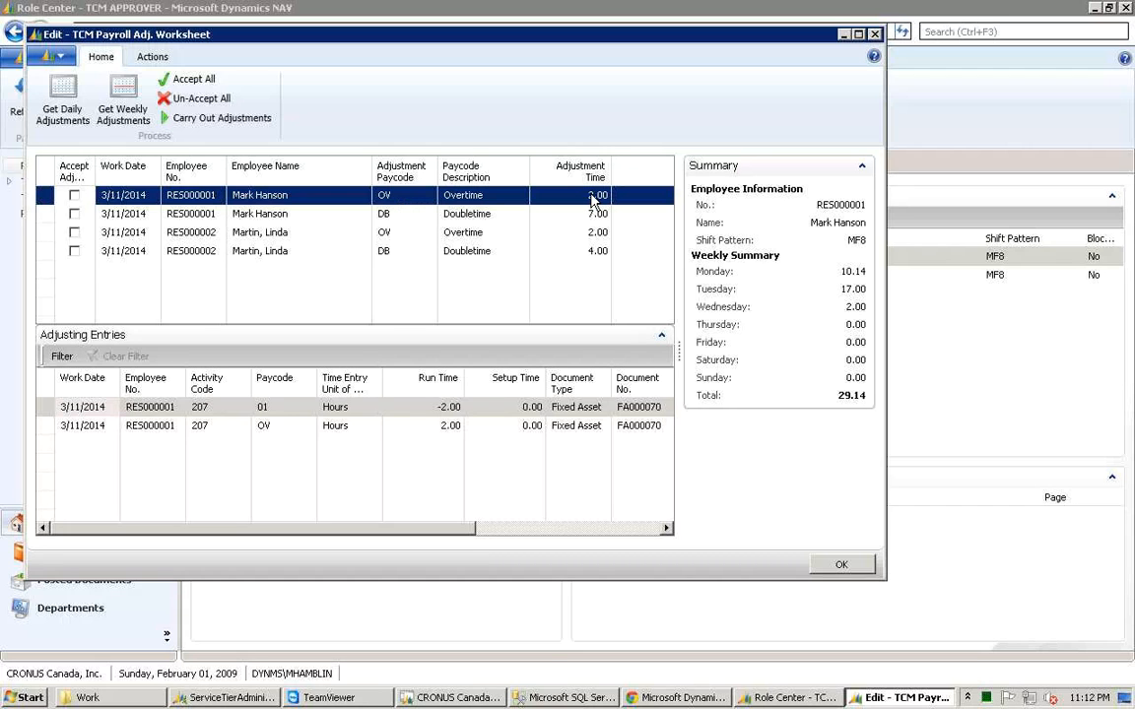
- Examine the adjusting entries behind the first employee's Doubletime and Overtime adjustments
key(Down)
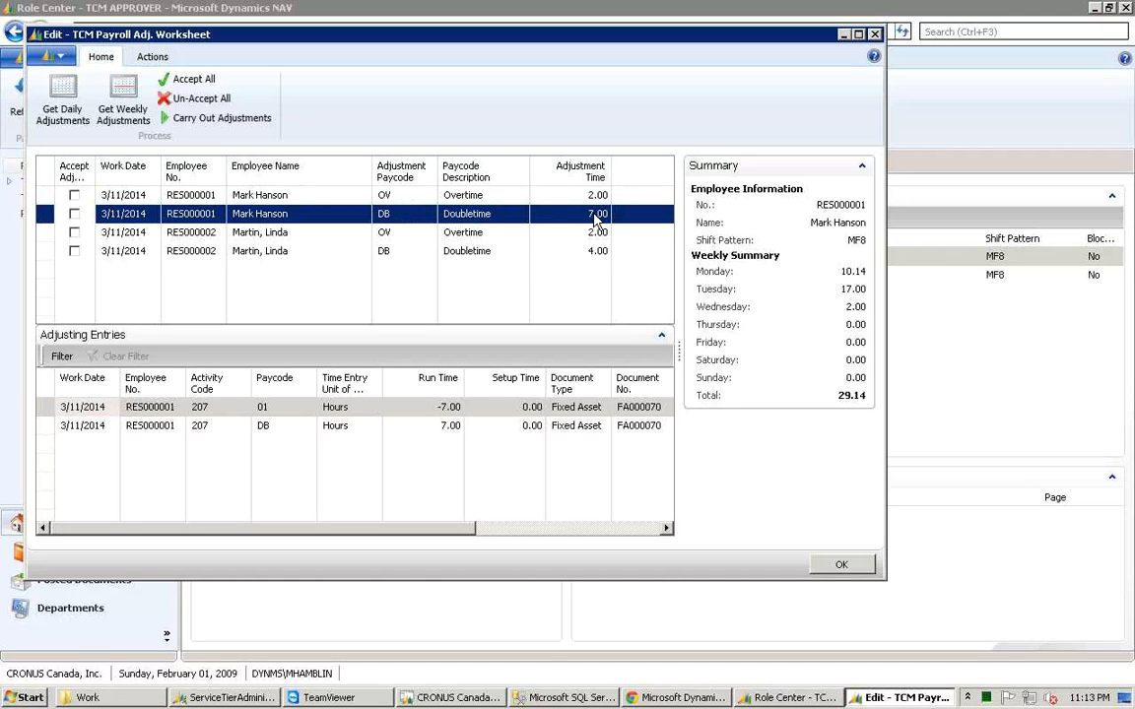
click(537, 195)
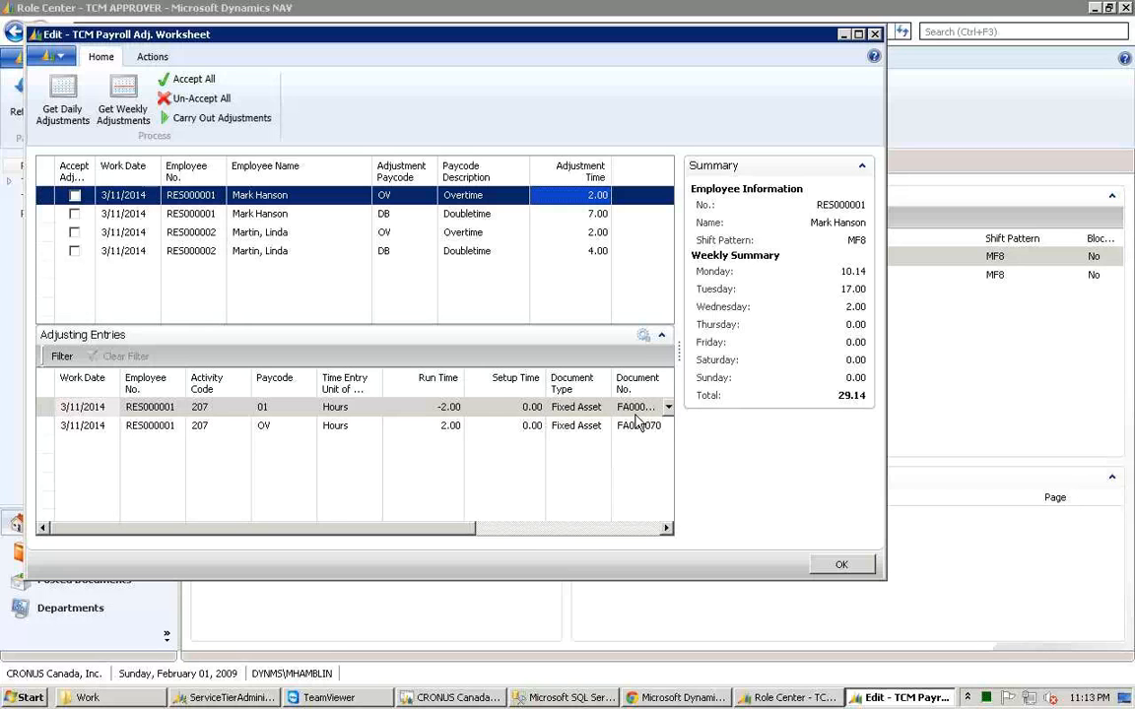
click(275, 411)
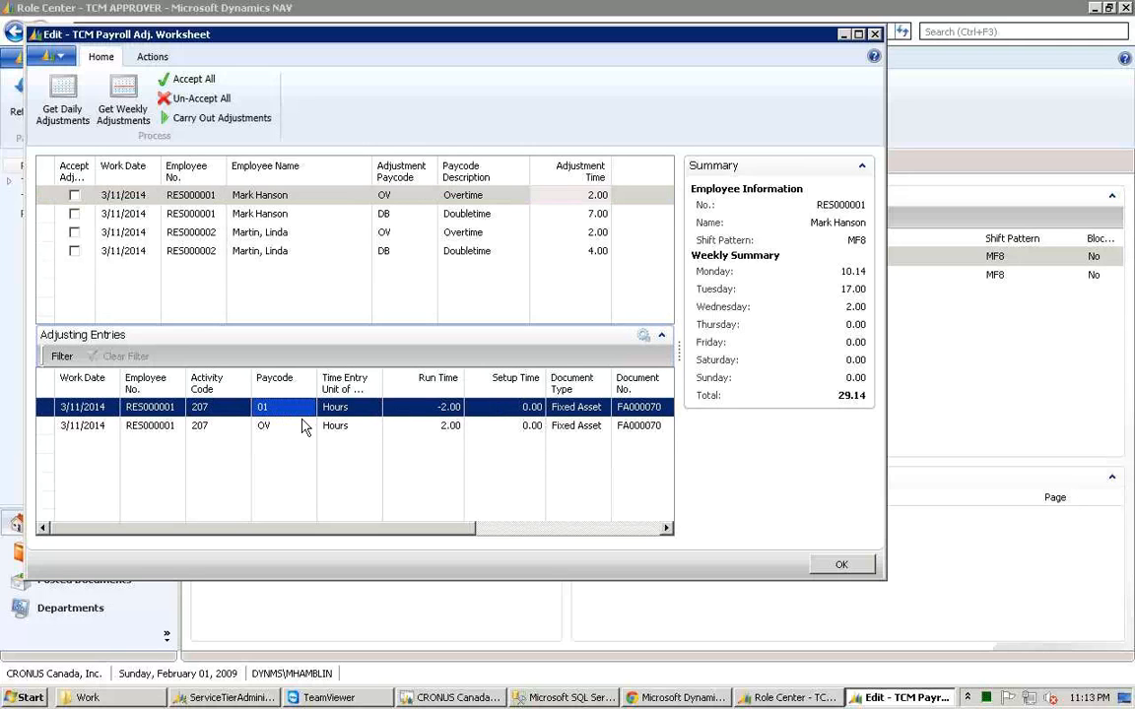
- Check the paycode of the first employee's Overtime adjusting entry and view the paycode choices for the Doubletime adjustment
click(264, 432)
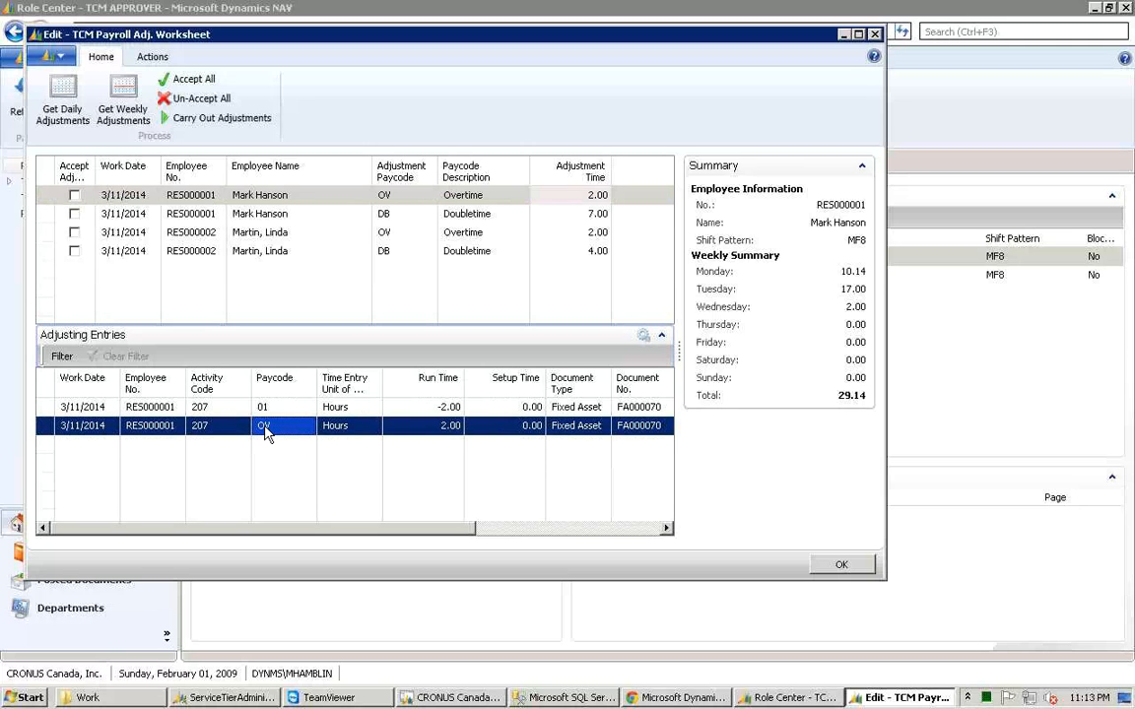
click(264, 423)
click(392, 223)
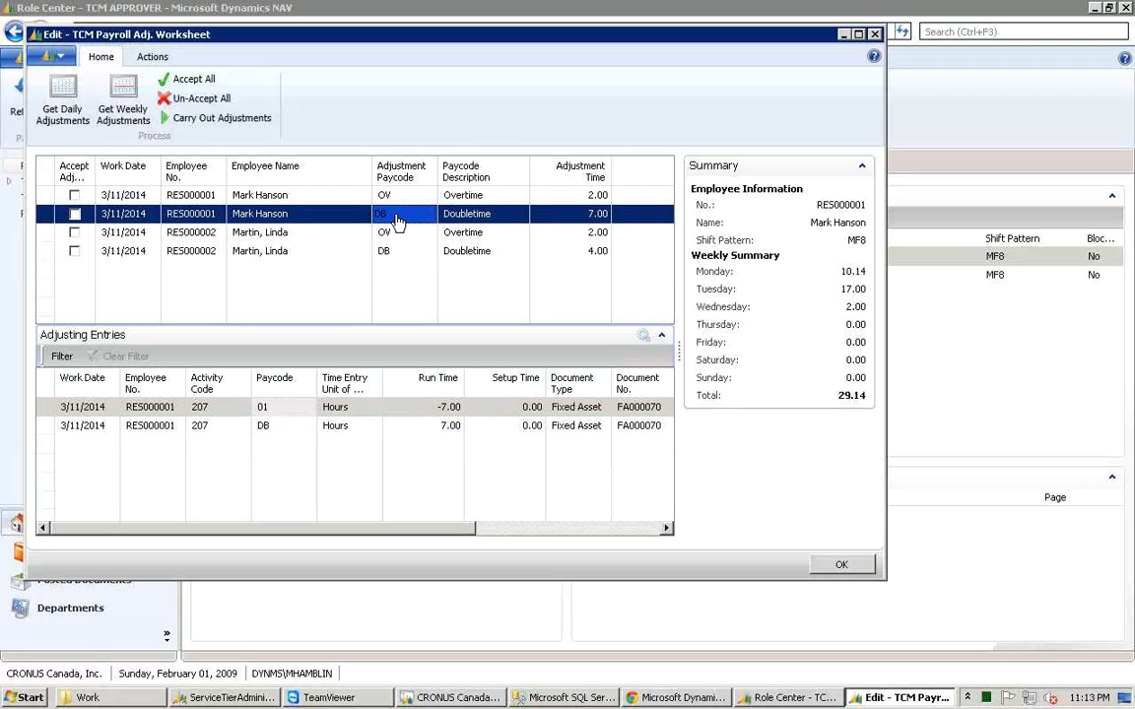
click(384, 221)
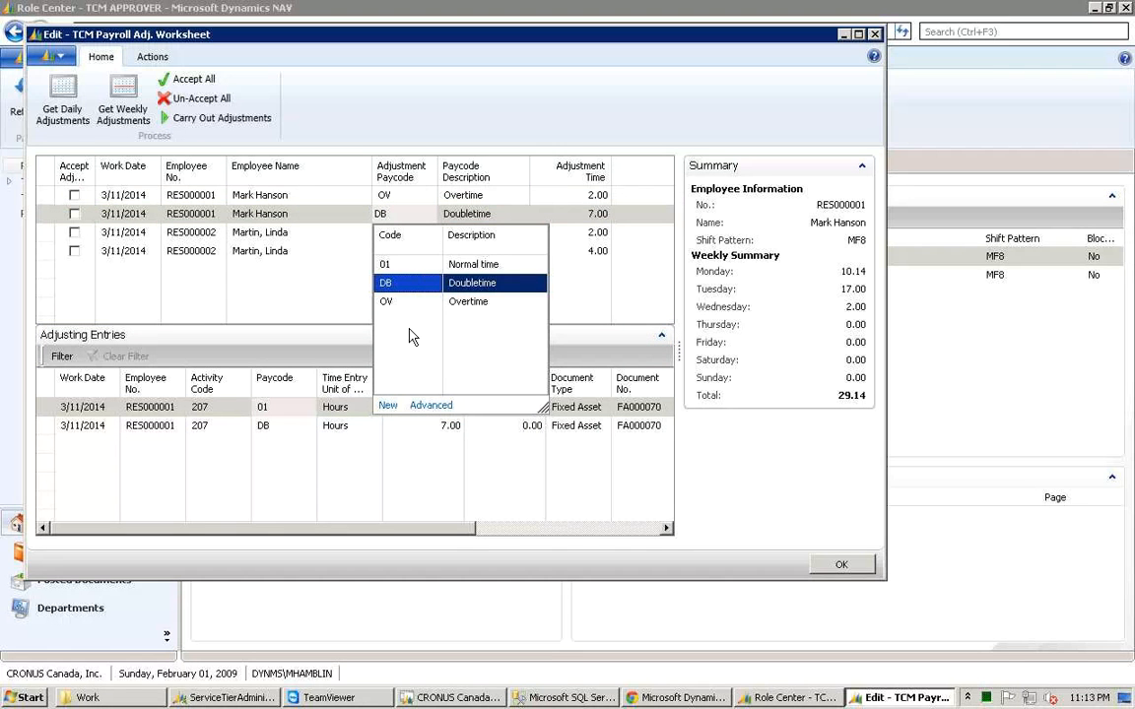
click(483, 221)
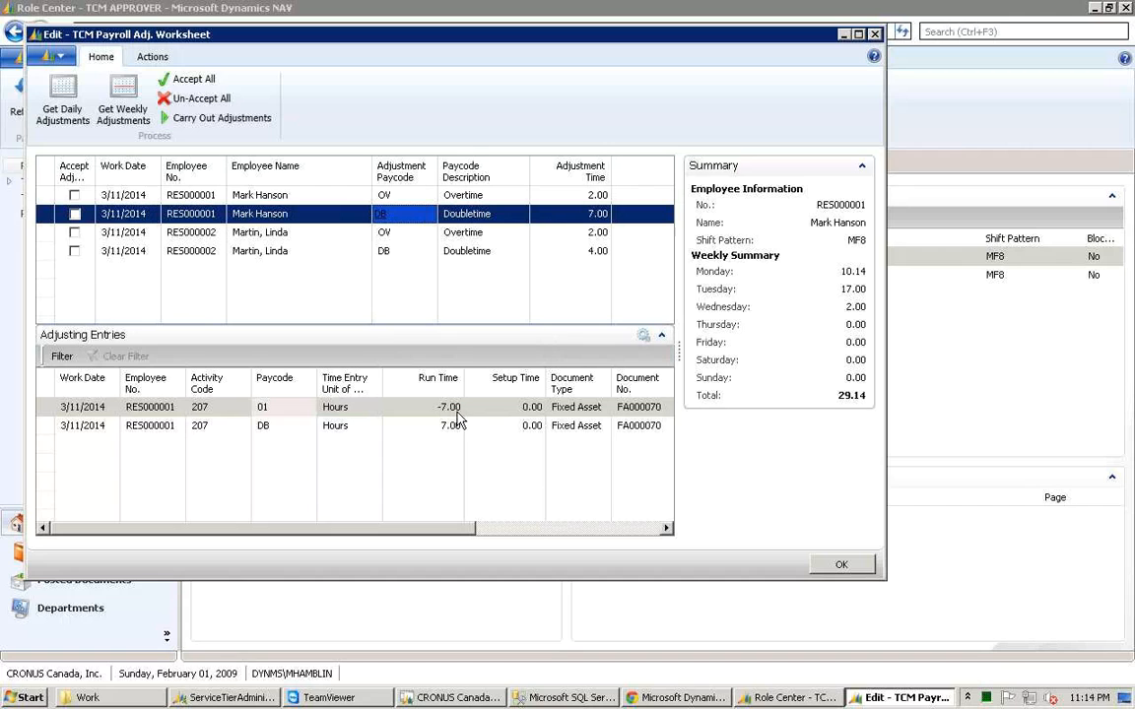
- Examine the run time and document columns of the first employee's Doubletime adjusting entries, through to the task columns
click(622, 410)
click(437, 428)
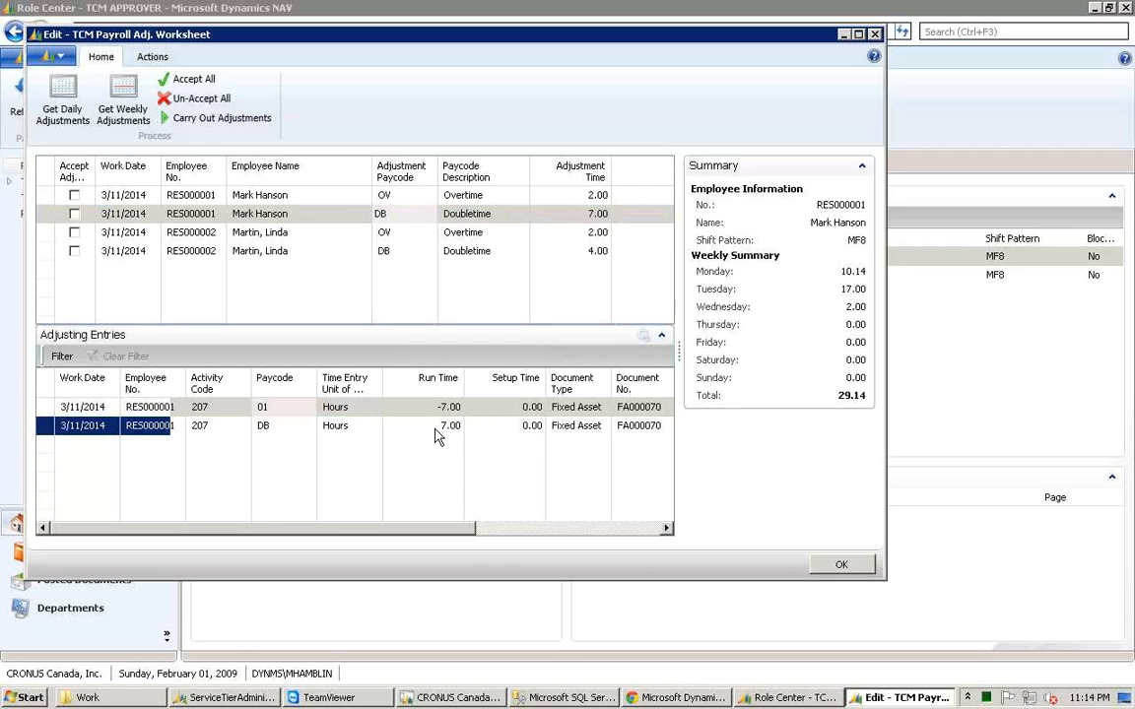
click(490, 535)
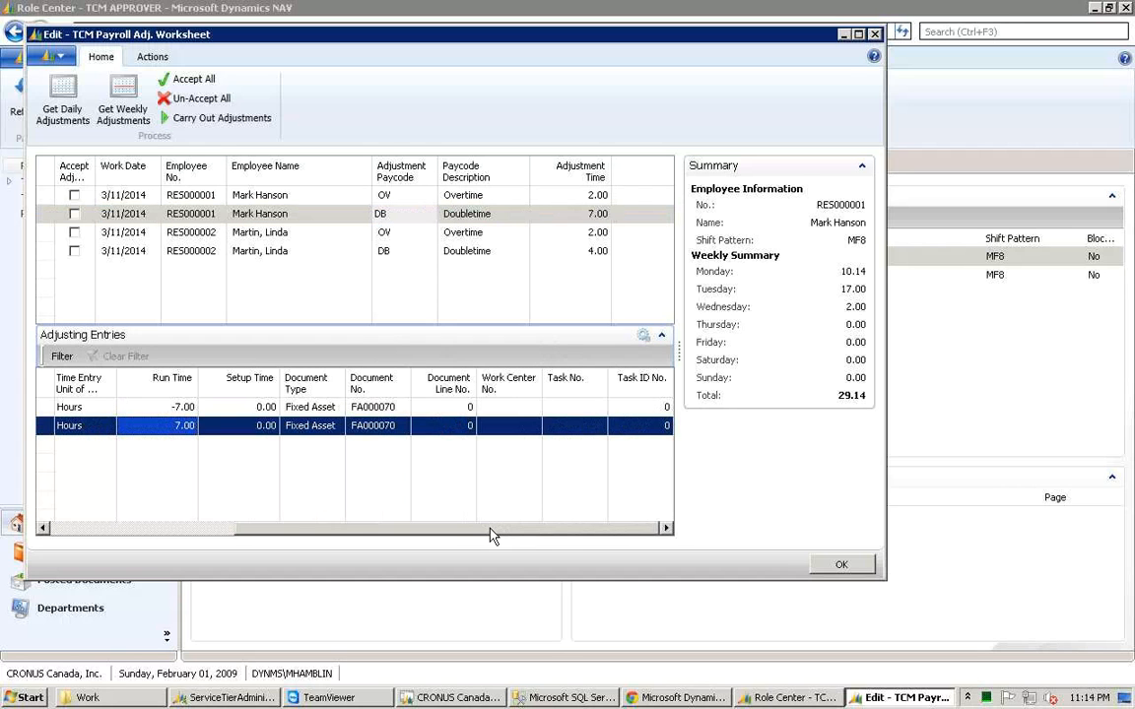
drag(373, 533, 240, 510)
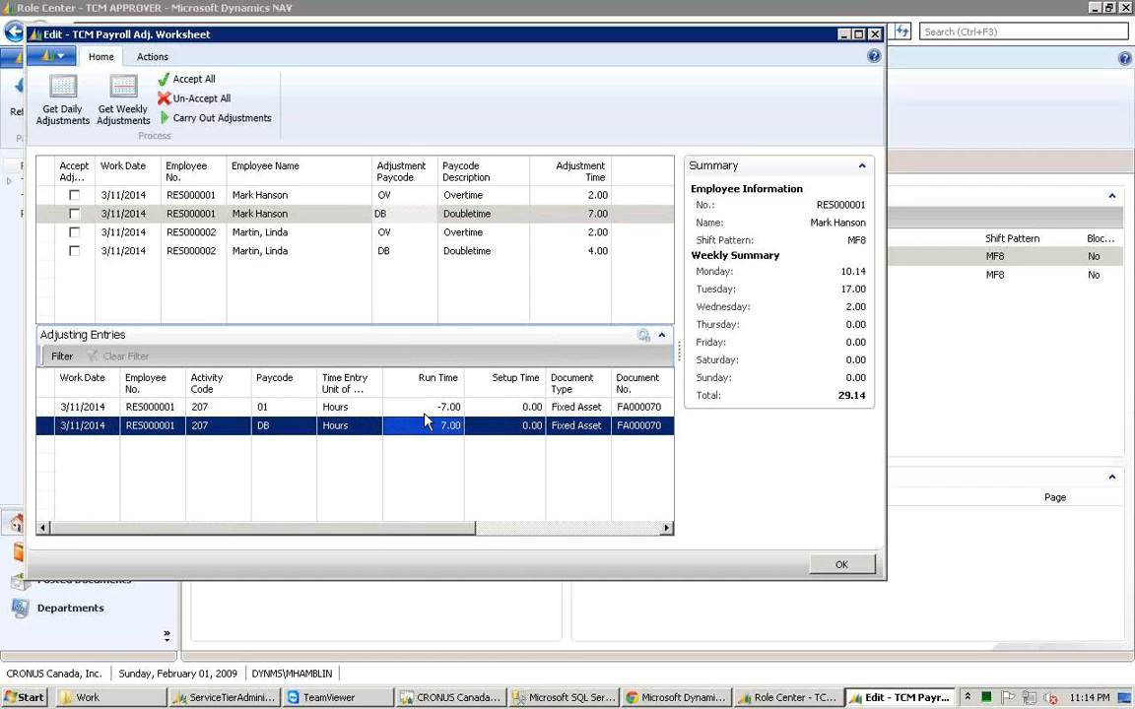
- Examine the second employee's Overtime adjusting entries, including their work center, task and paycode columns
click(483, 234)
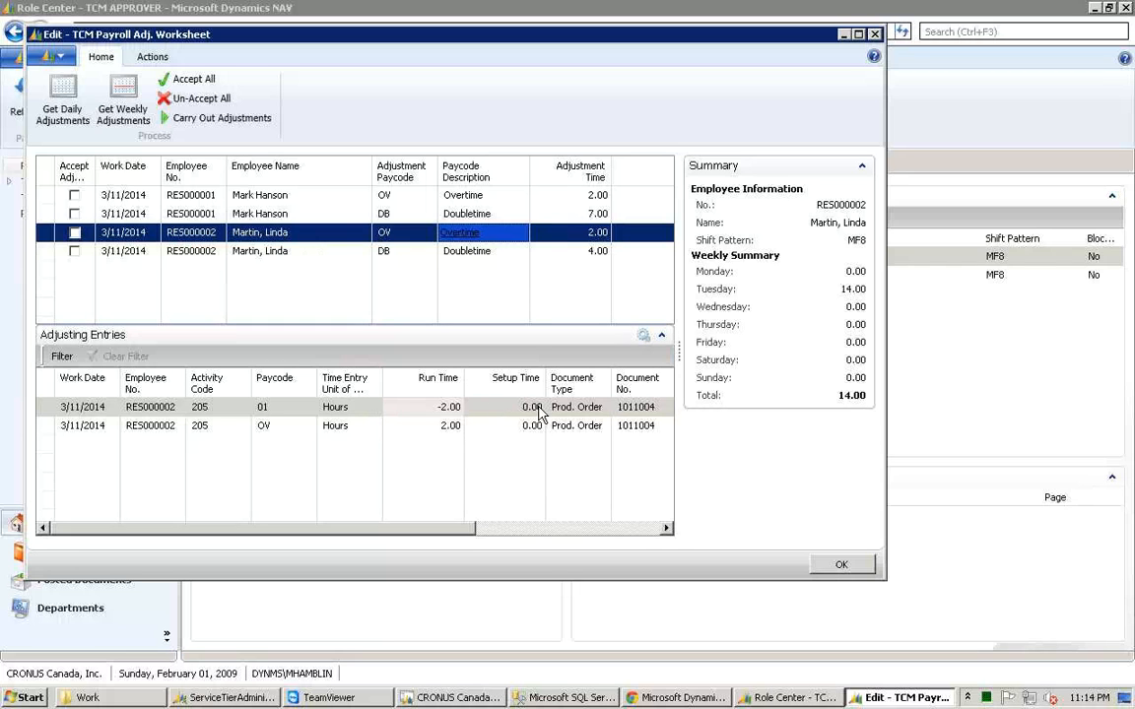
click(490, 532)
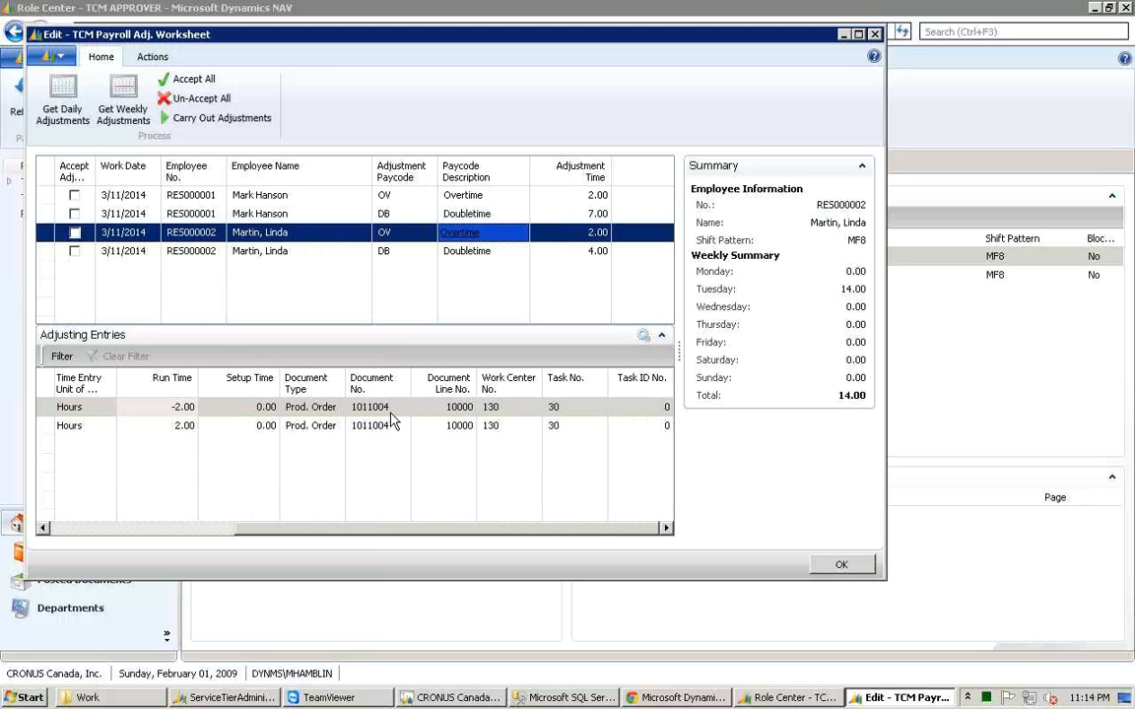
click(568, 414)
drag(550, 532, 234, 468)
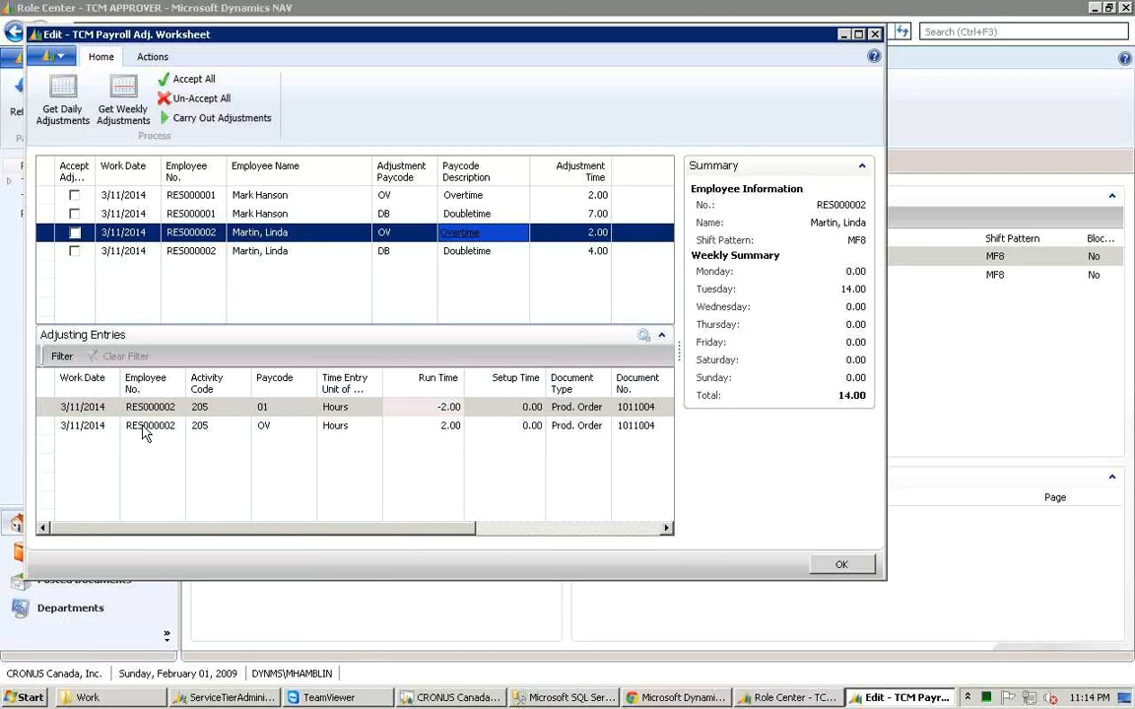
click(286, 425)
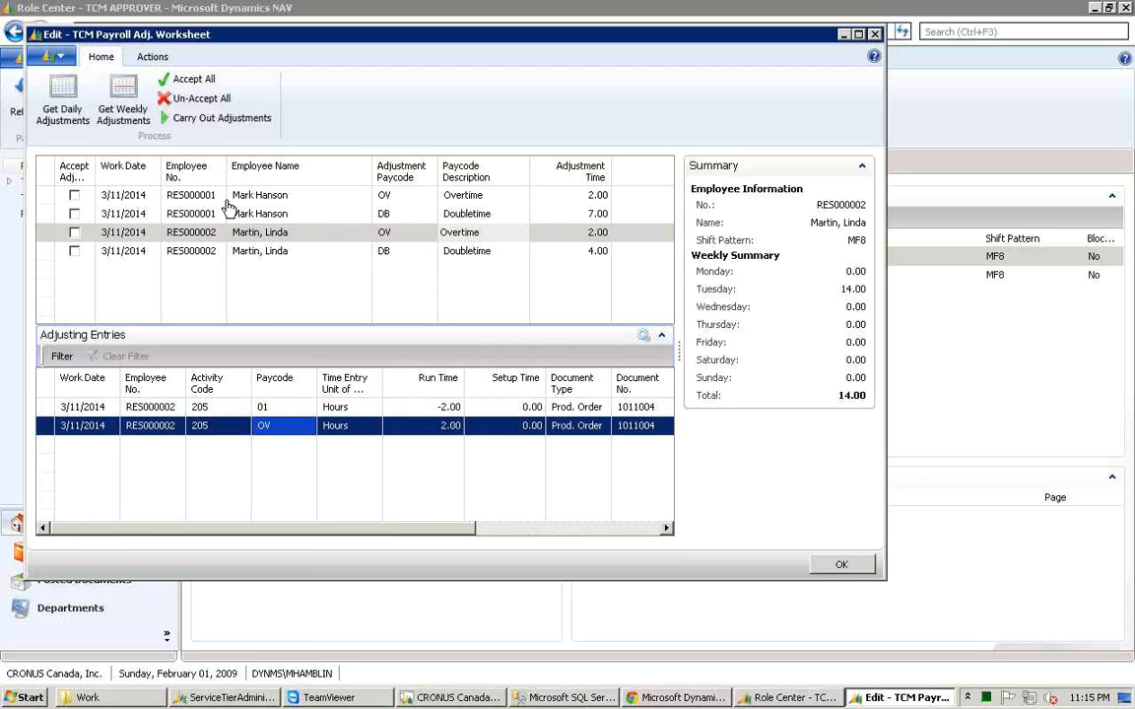
- Accept all adjustments in the payroll worksheet and close it
click(181, 84)
click(856, 567)
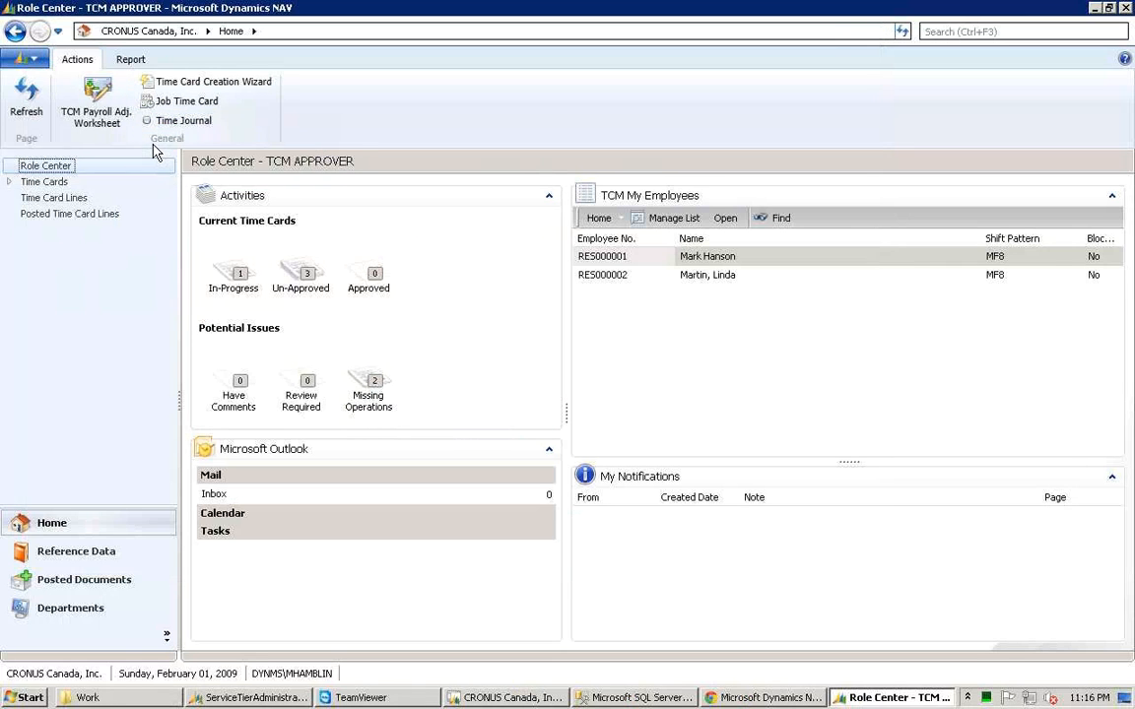
- Open the Posted Time Card Lines, widen the Exported column to show its full heading, and return to the first columns
click(110, 223)
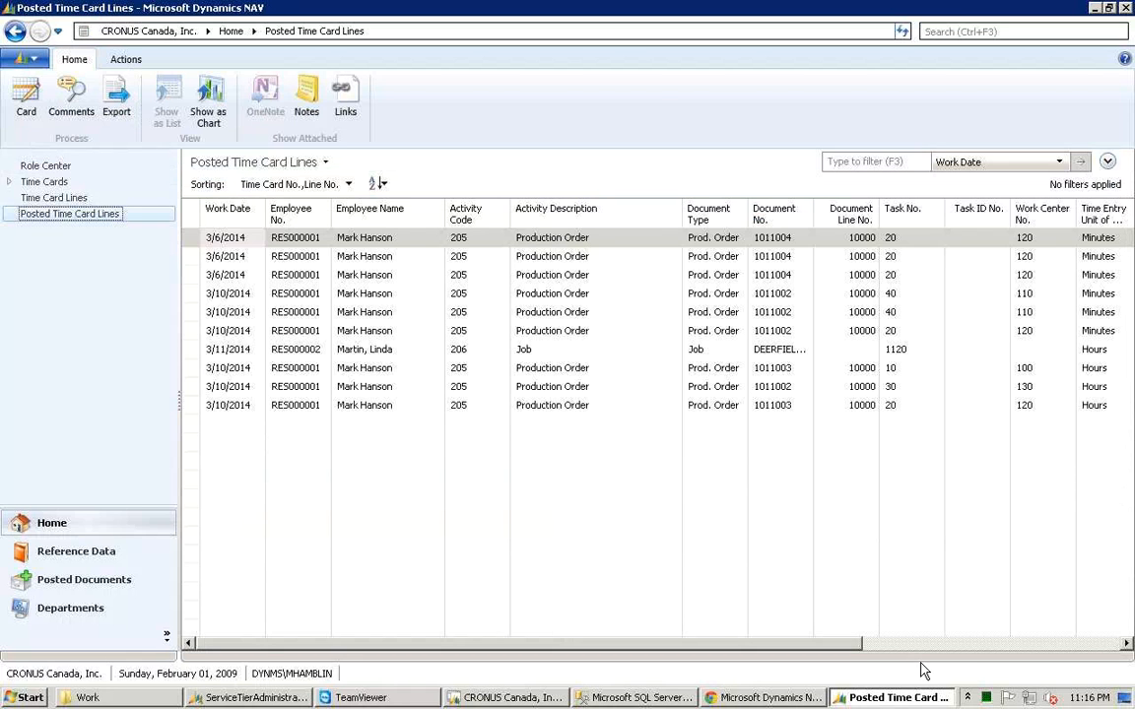
click(889, 644)
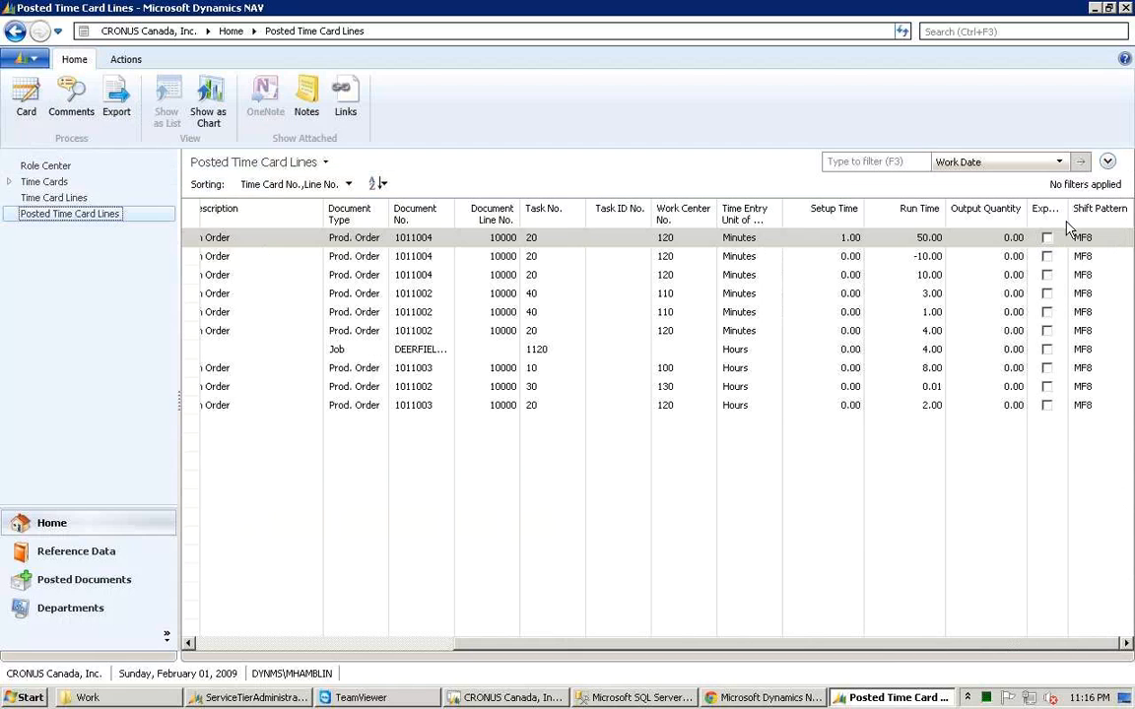
drag(1069, 209, 1085, 209)
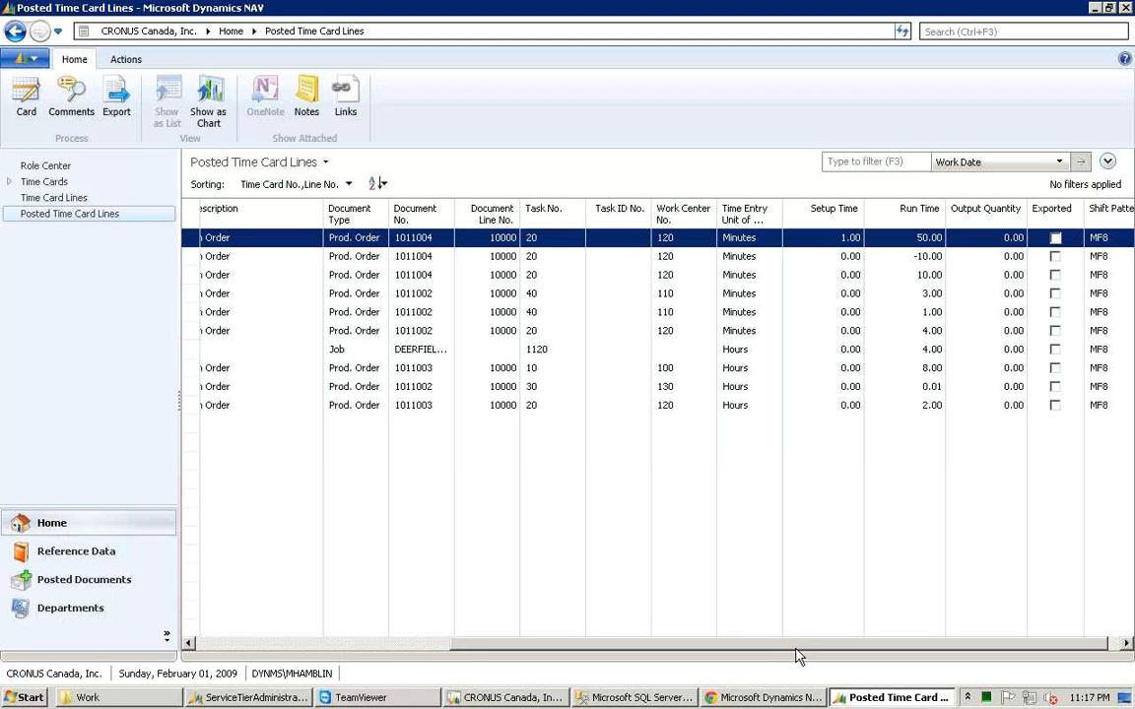
drag(799, 648, 711, 642)
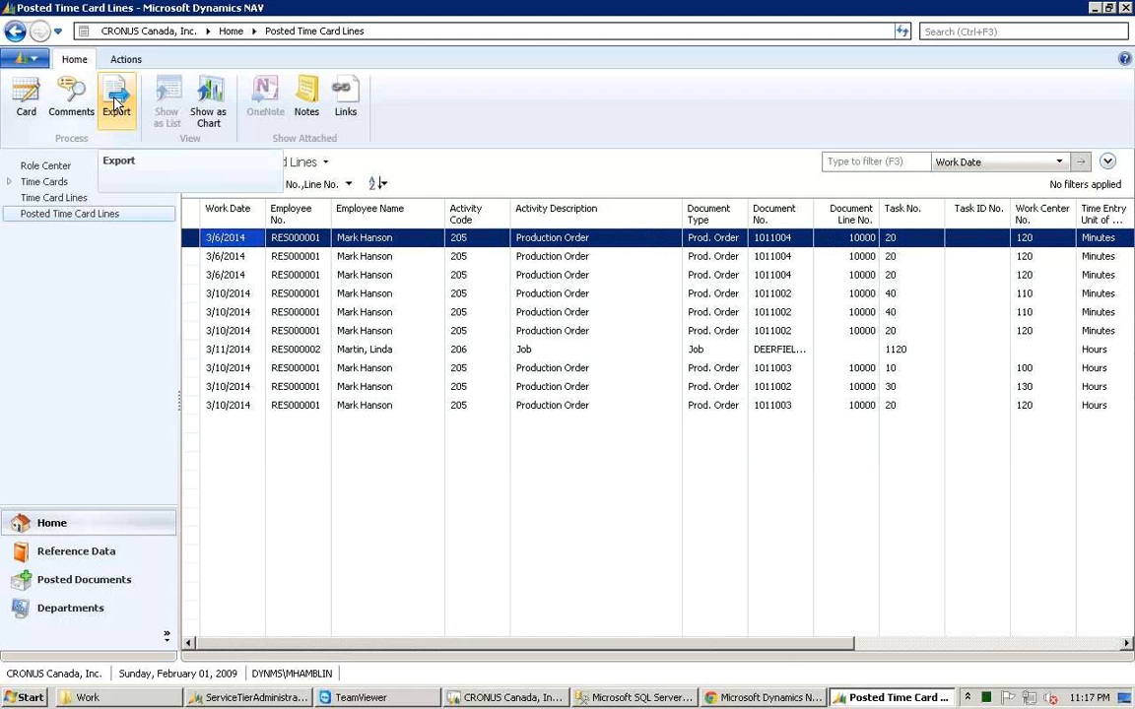
- Export the posted time card lines, acknowledging each message
click(115, 102)
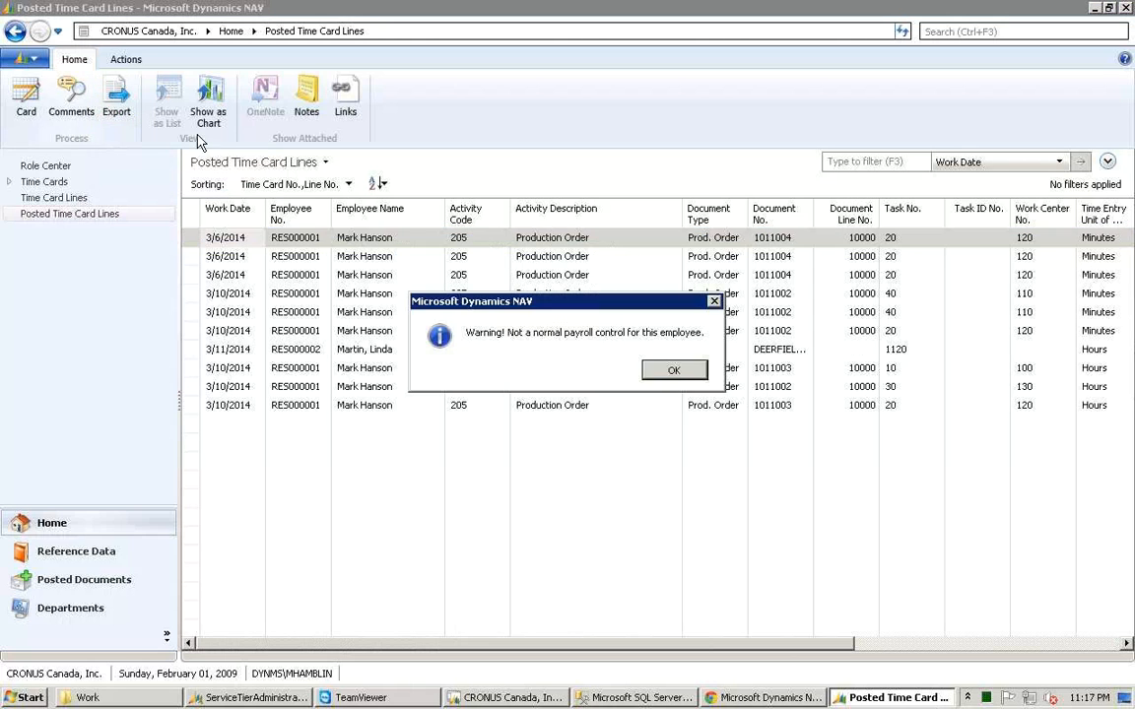
click(668, 374)
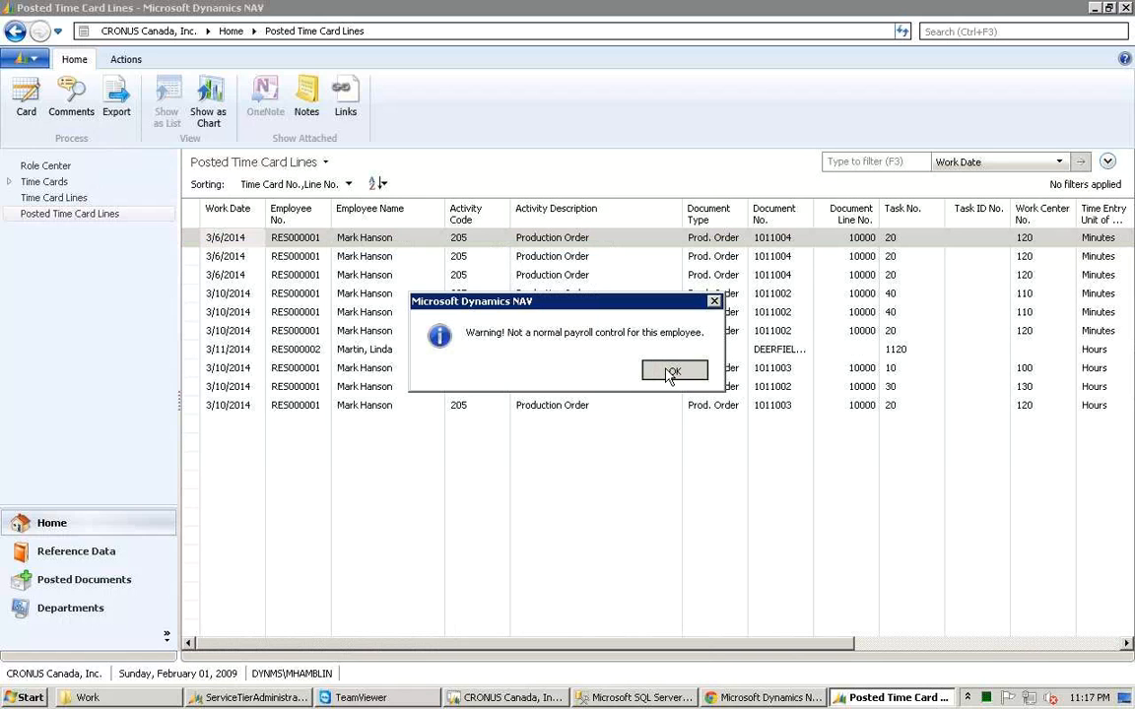
click(677, 374)
click(678, 375)
click(626, 379)
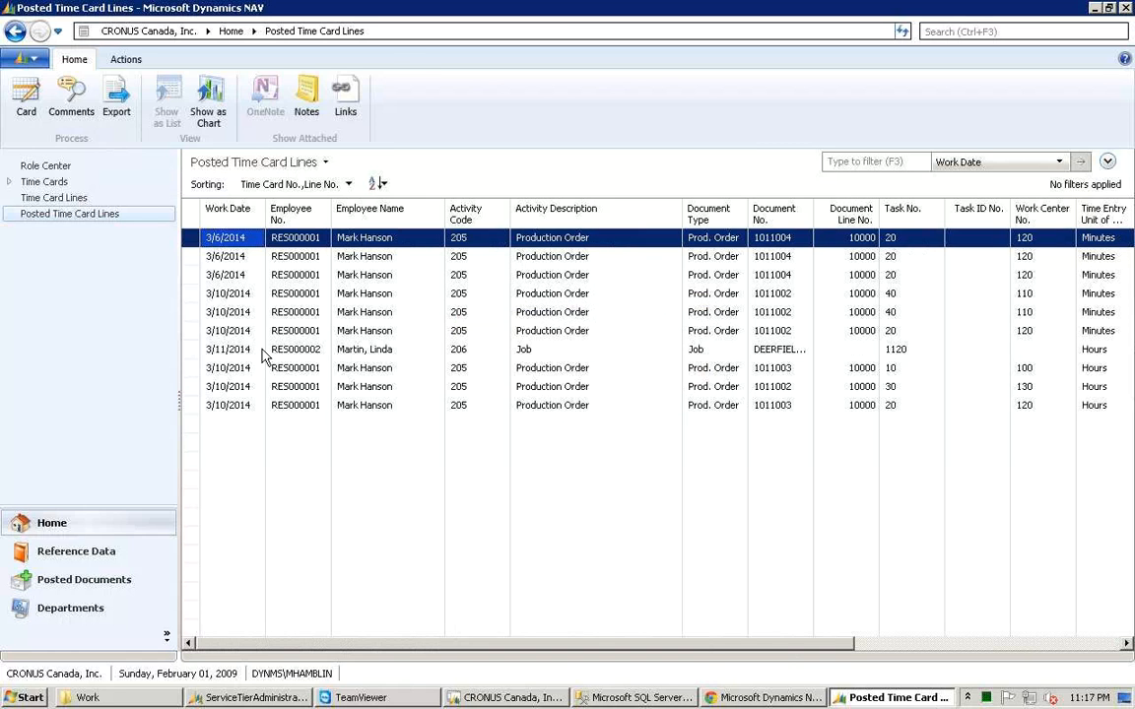
- Return to the Role Center, open the Time Journal and widen its window to show the Earned Pay Cycle columns
click(51, 167)
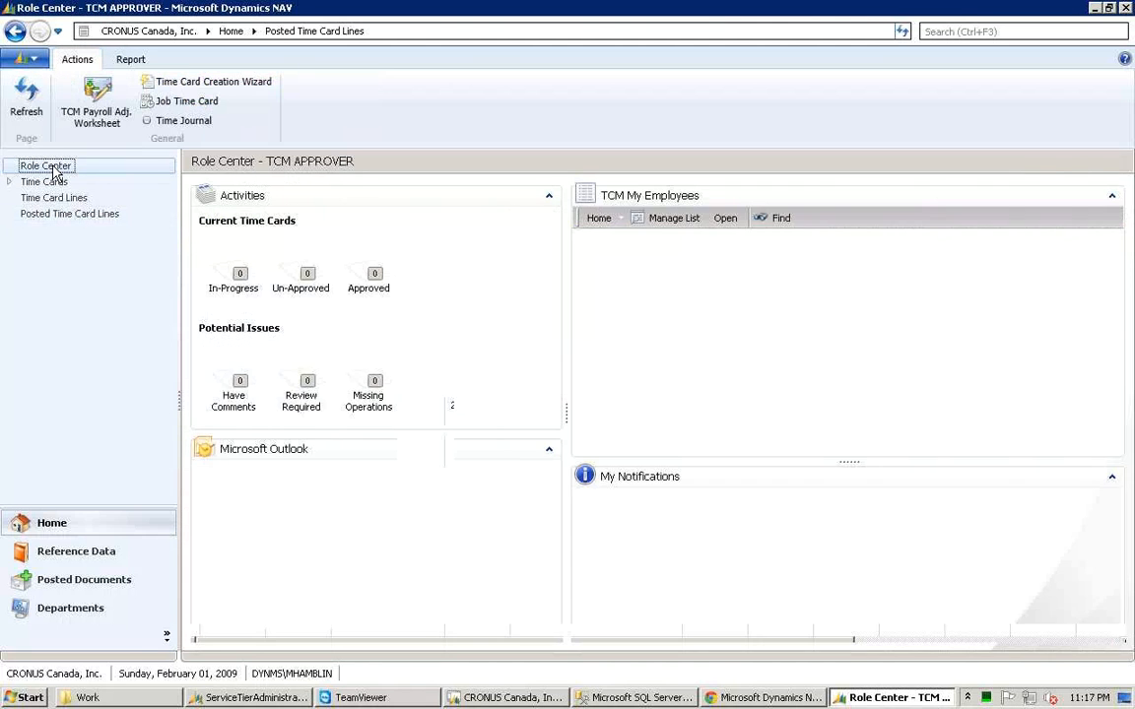
click(200, 124)
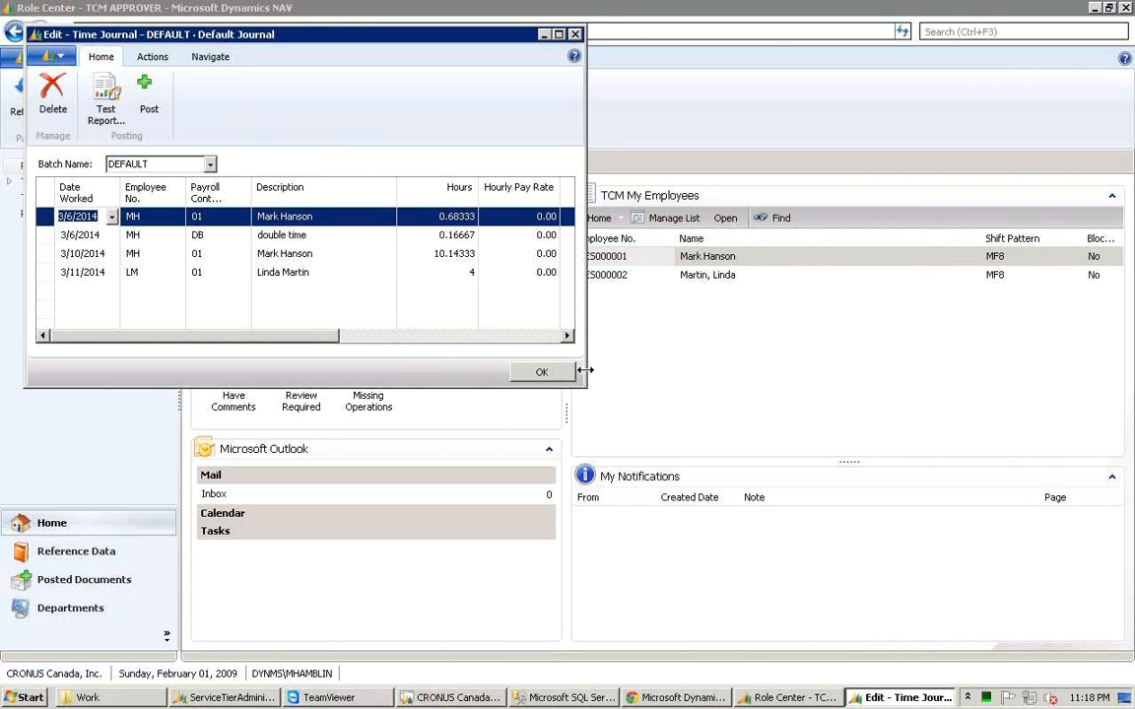
drag(595, 369, 770, 372)
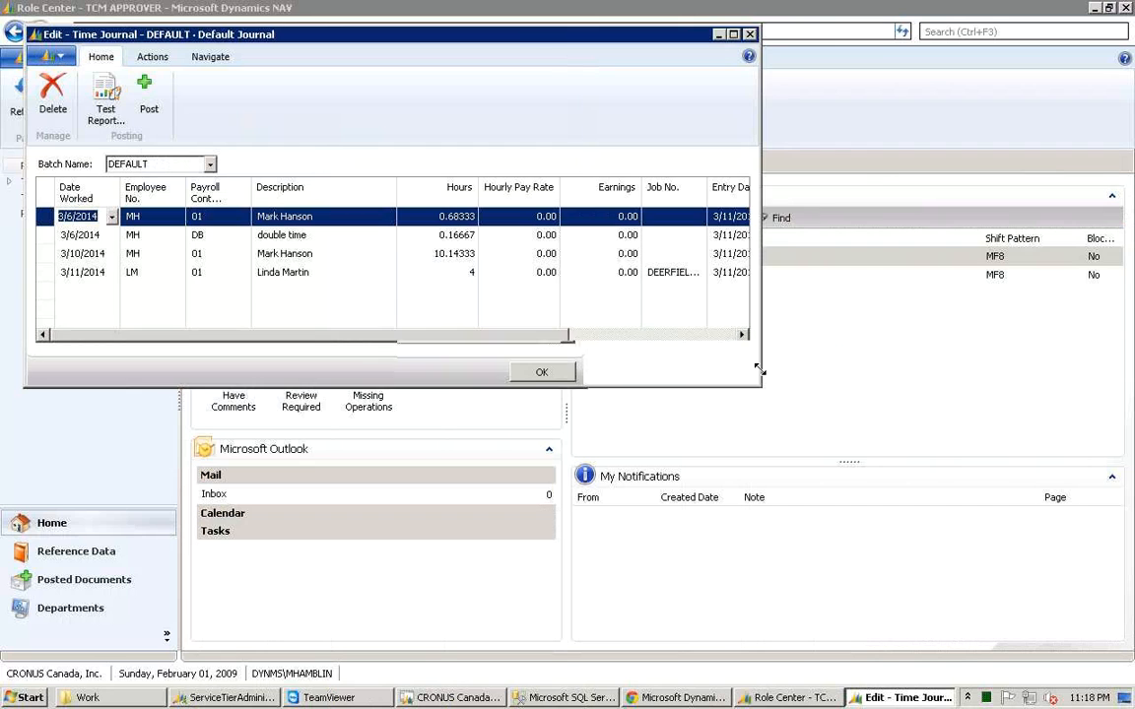
drag(884, 406, 884, 406)
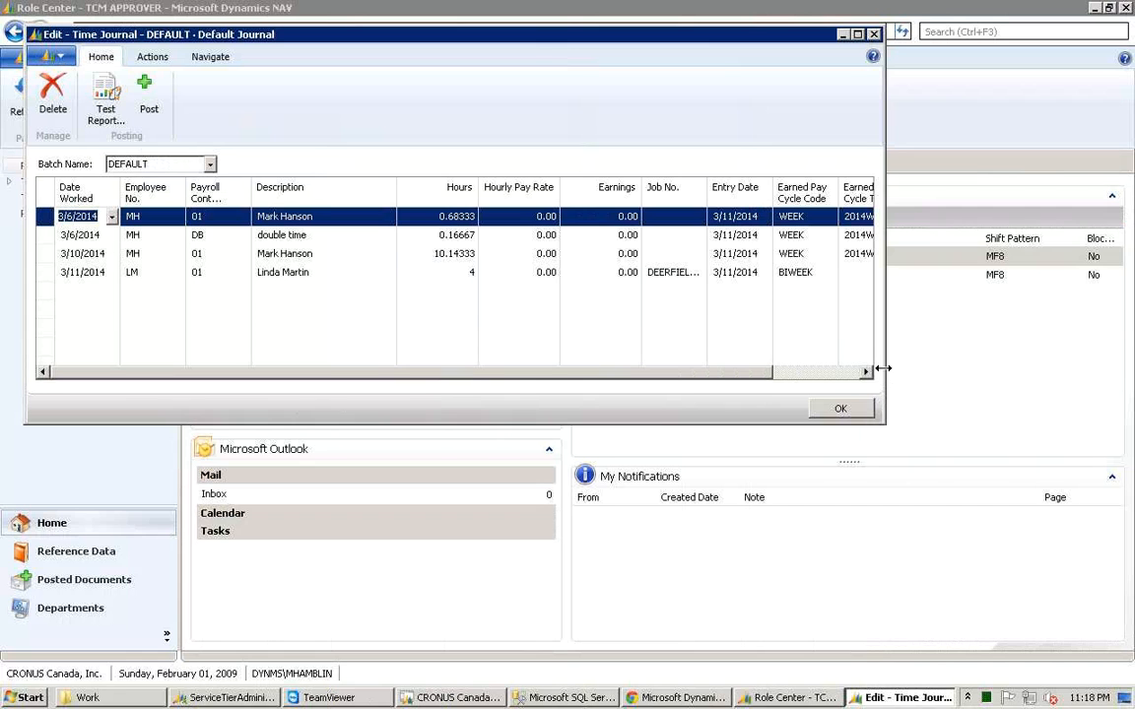
drag(883, 369, 987, 389)
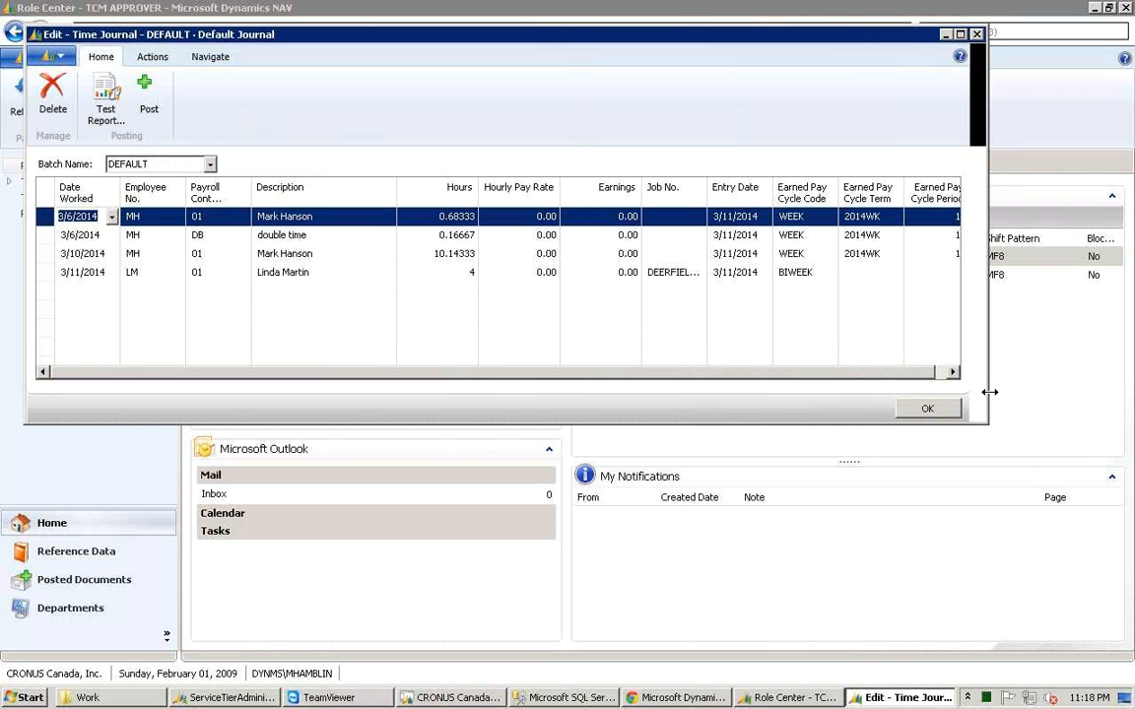
- Examine the 3/11/2014 journal line's fields from the Earned Pay Cycle Term back to the payroll control and hours
click(864, 274)
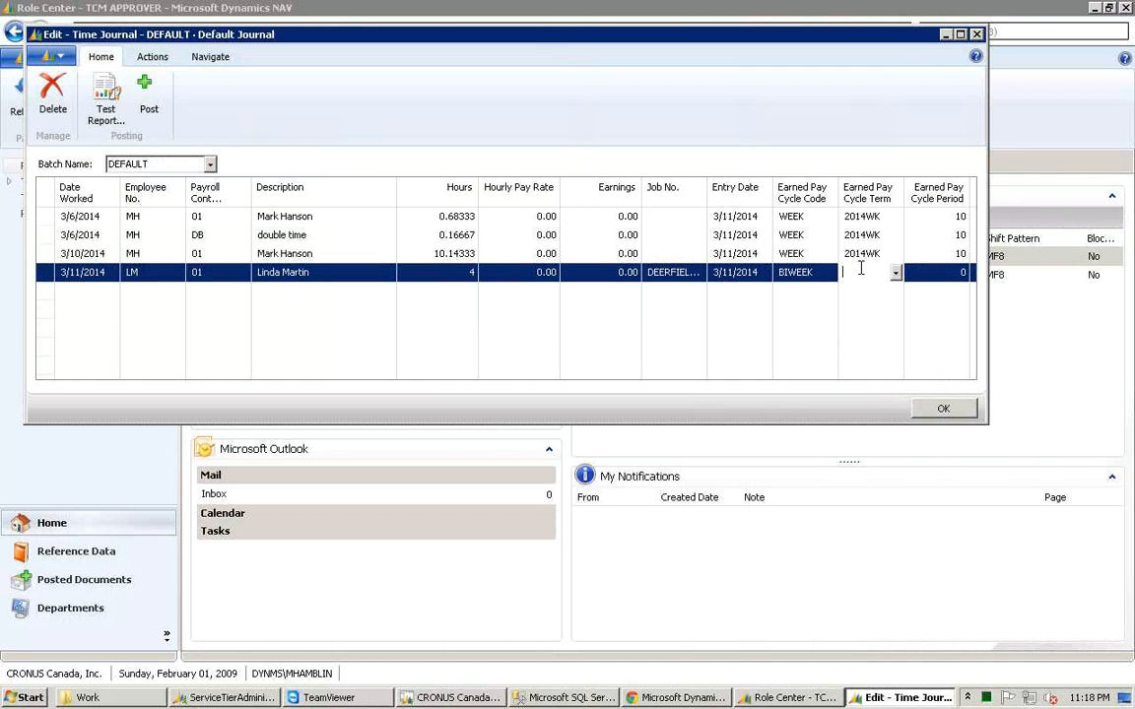
key(shift+Tab)
key(shift+Tab)
key(shift+Tab)
key(shift+Tab)
key(shift+Tab)
key(shift+Tab)
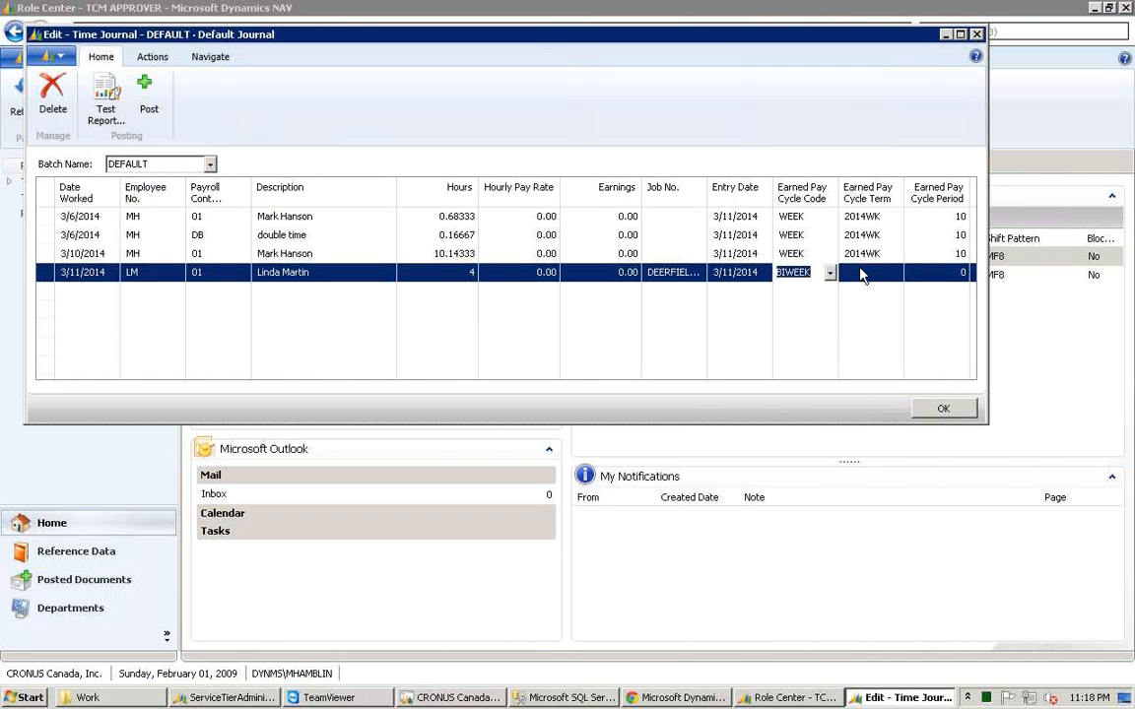
key(shift+Tab)
key(shift+Tab)
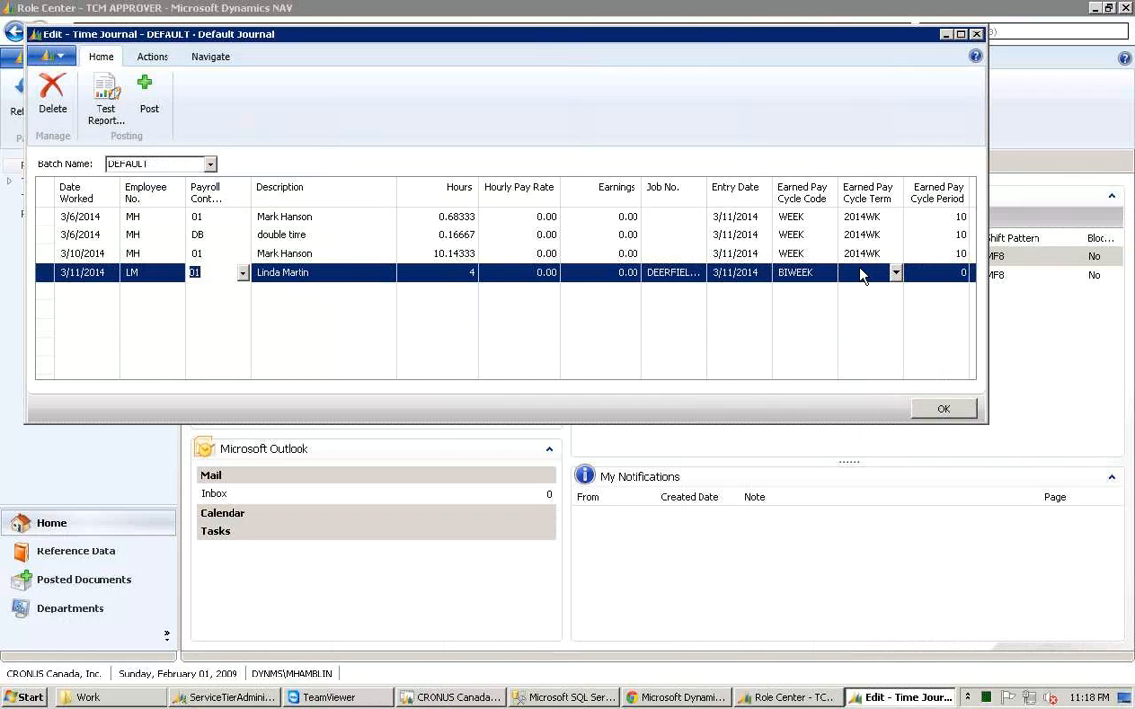
key(Tab)
key(Tab)
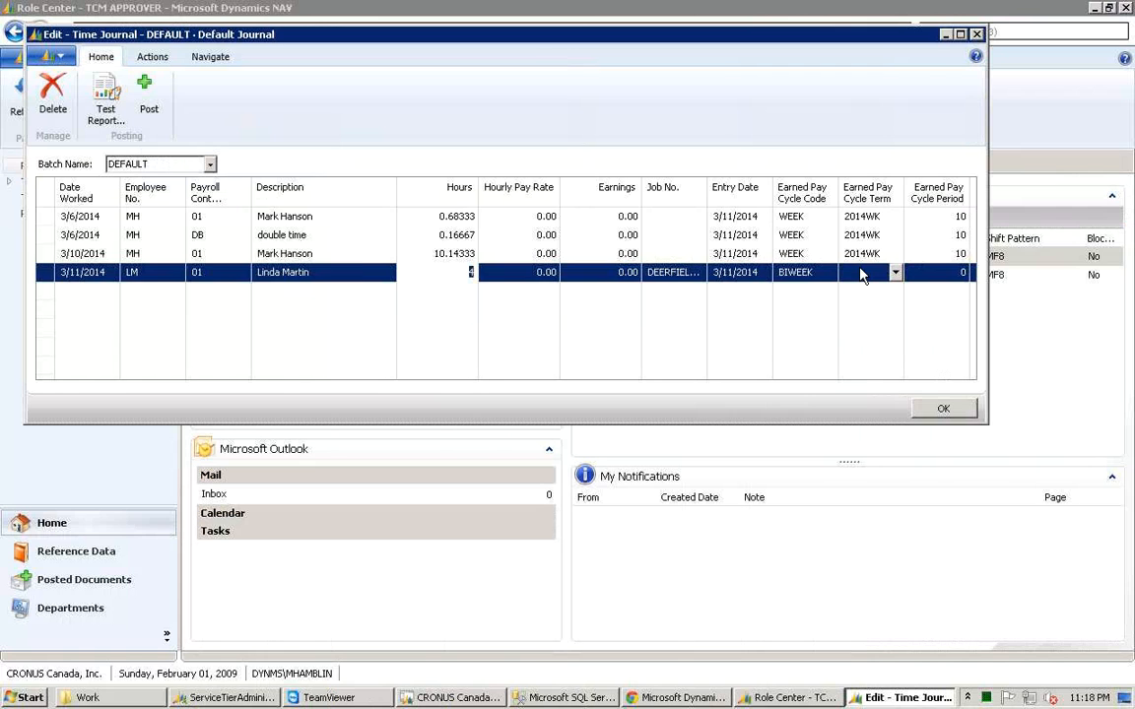
- Check the hours on the first 3/6/2014 journal line and close the Time Journal
key(Up)
key(Up)
key(Up)
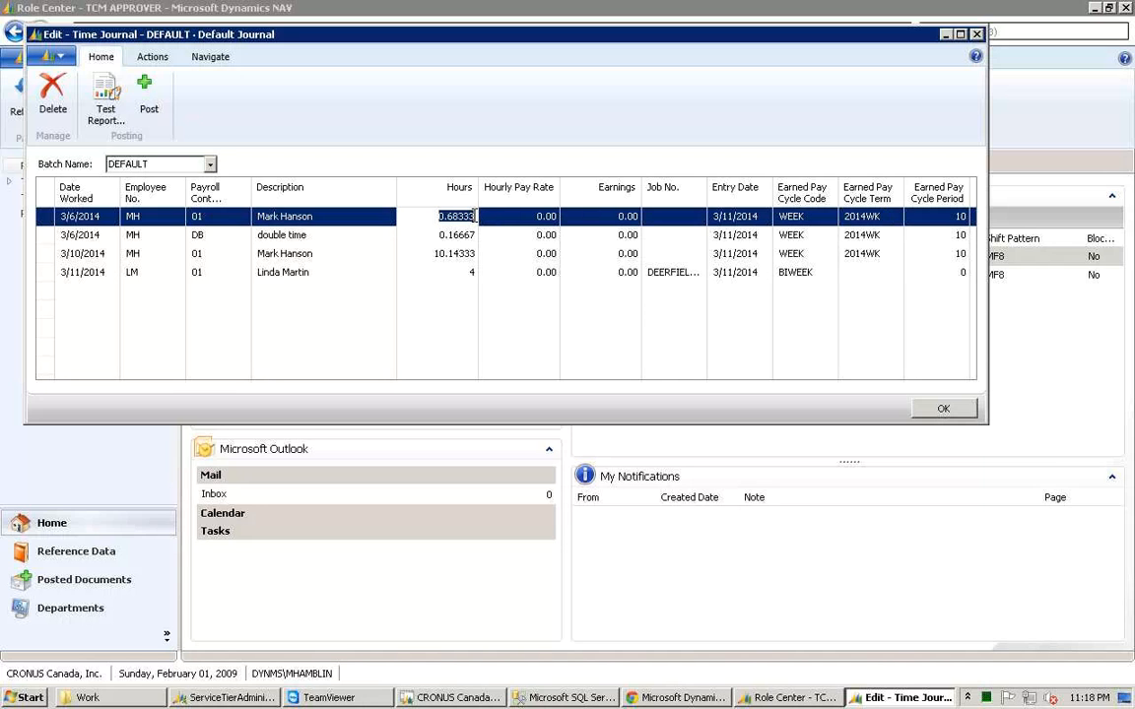
click(455, 221)
click(471, 217)
click(979, 39)
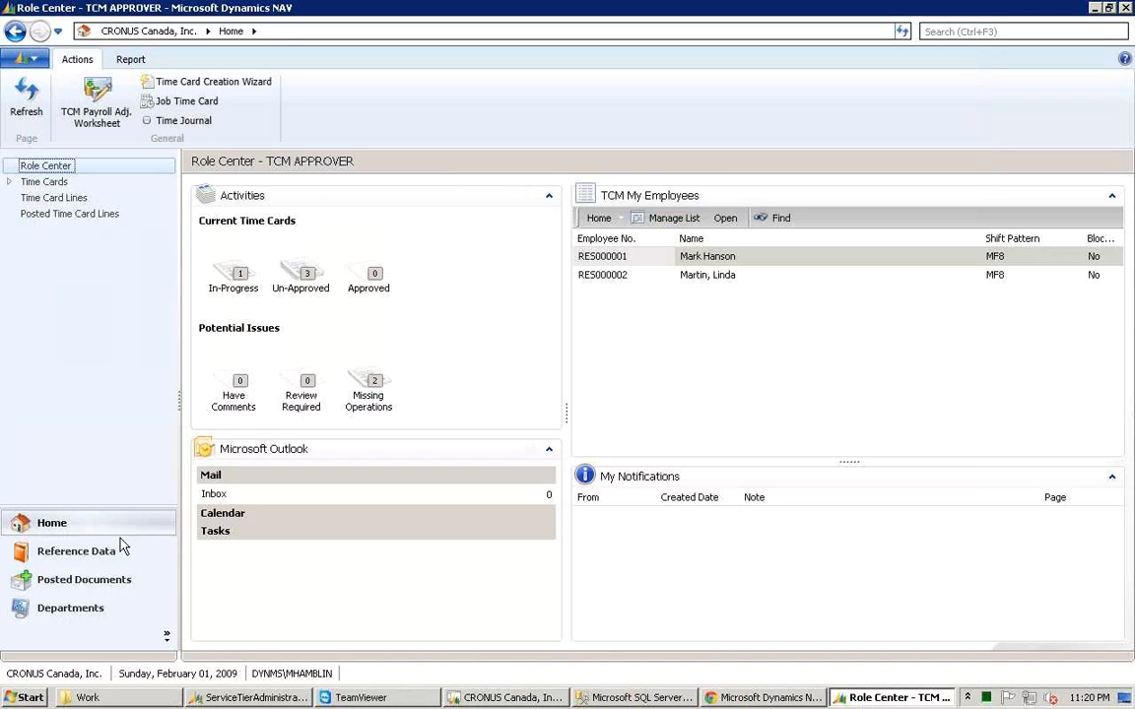
- Open the Time Collection Module's Paycodes setup in Departments and check the Overtime paycode's export setting and overtime factor
click(95, 614)
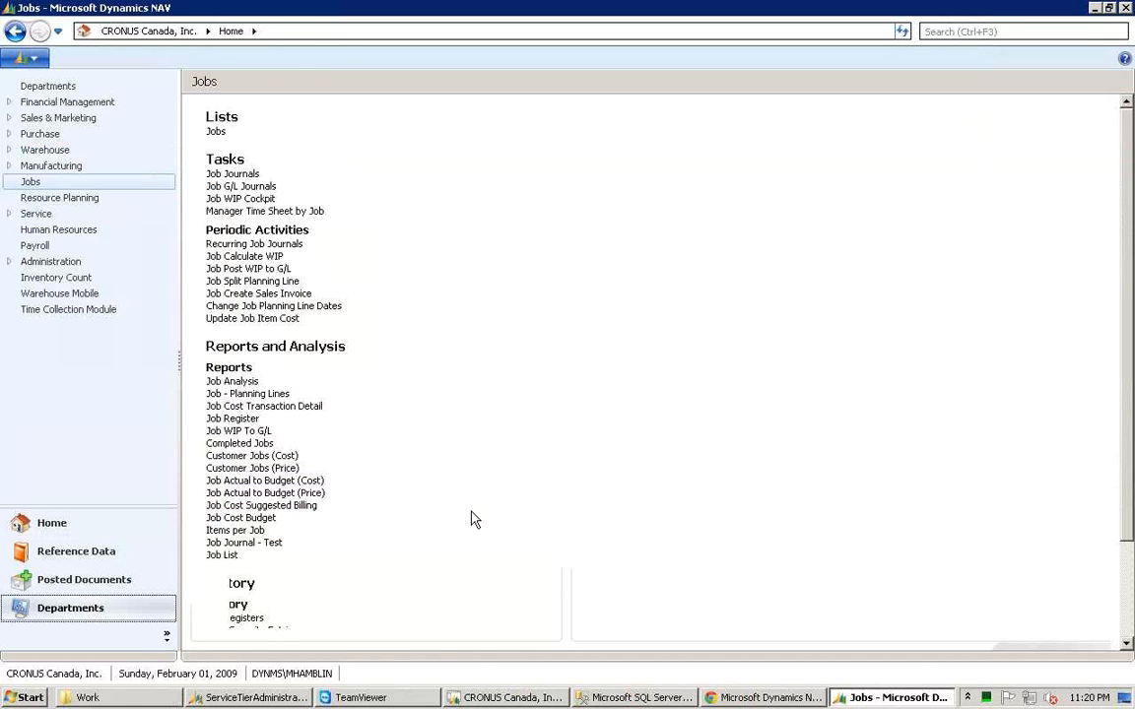
click(84, 310)
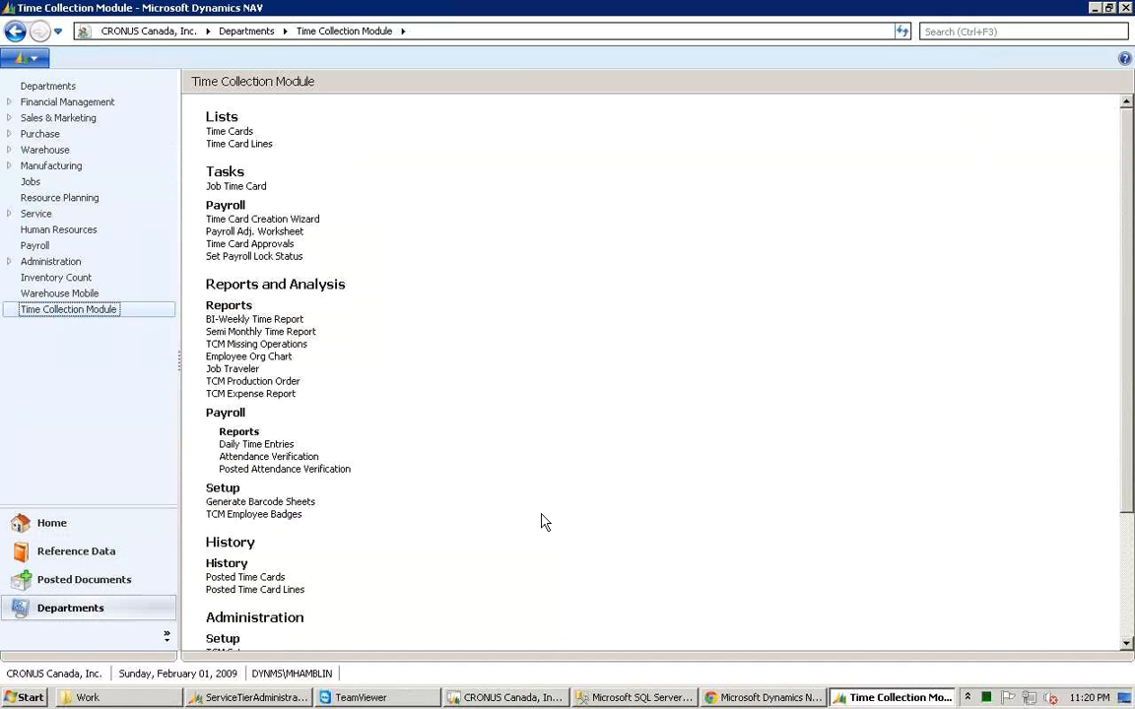
scroll(544, 522, down, 4)
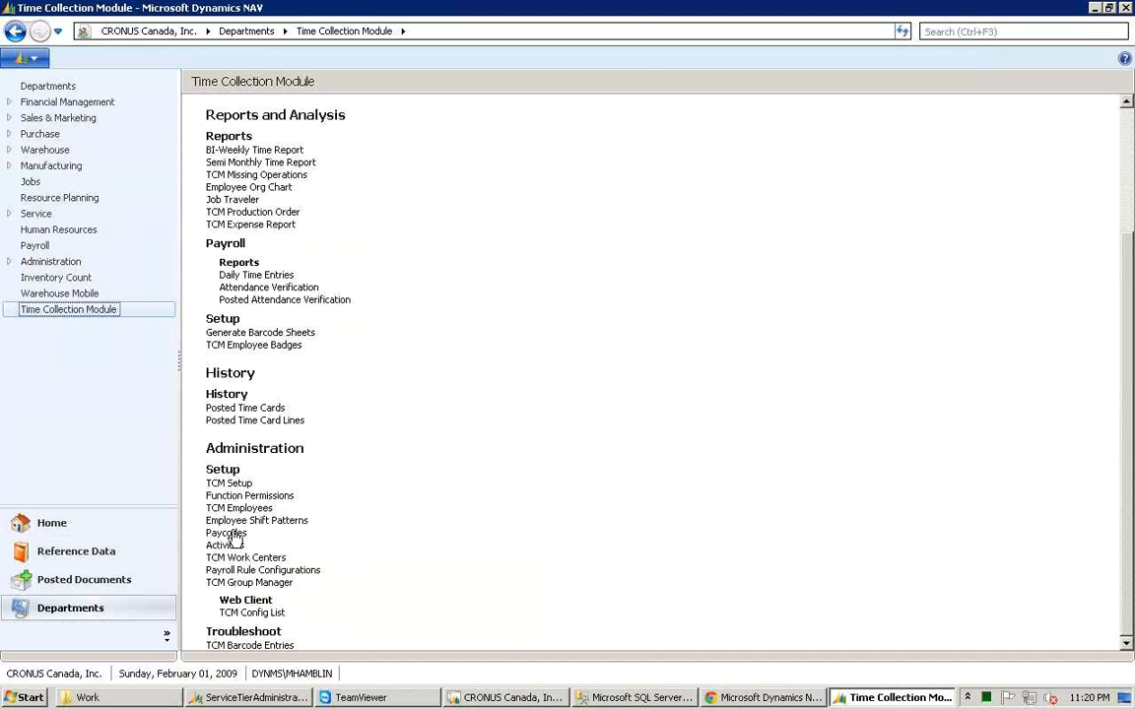
click(226, 533)
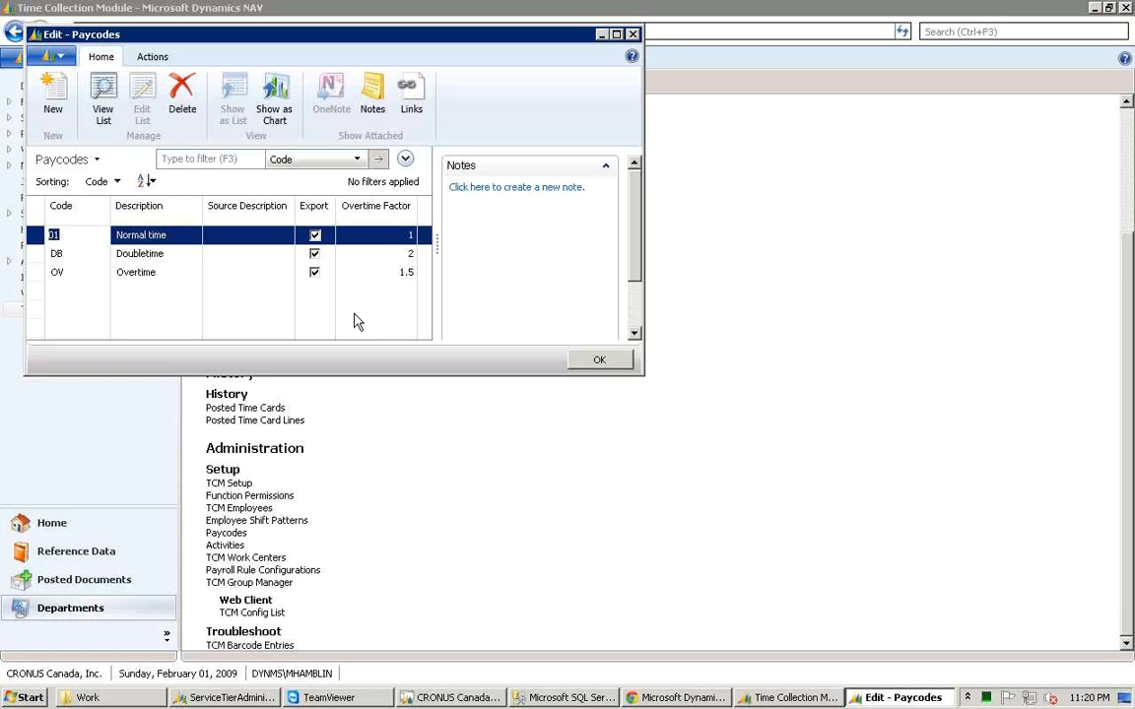
click(314, 273)
click(400, 274)
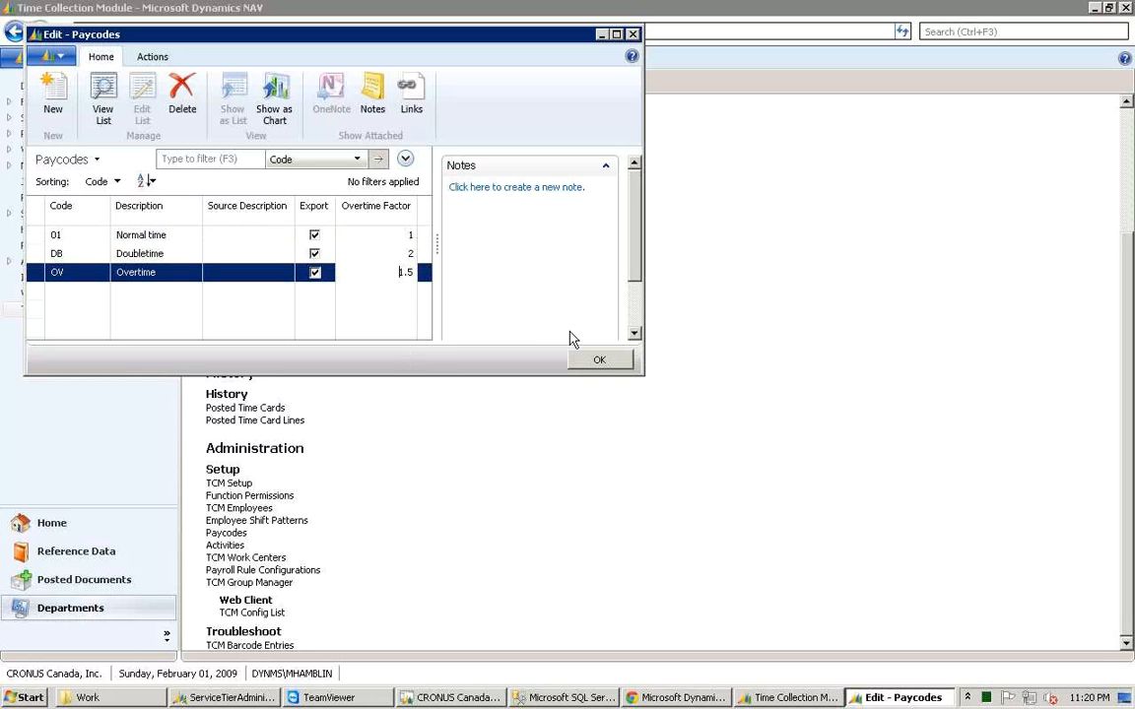
- Close the Paycodes setup, review the MF8 card in Employee Shift Patterns and close the shift pattern windows
click(599, 361)
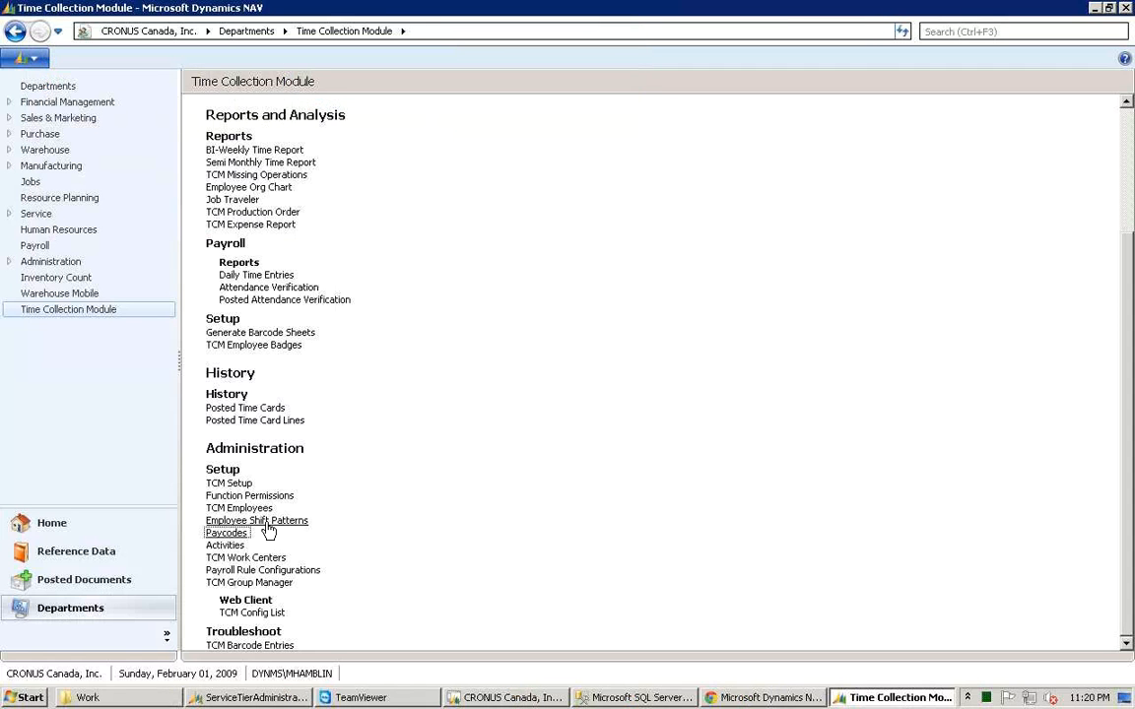
click(266, 525)
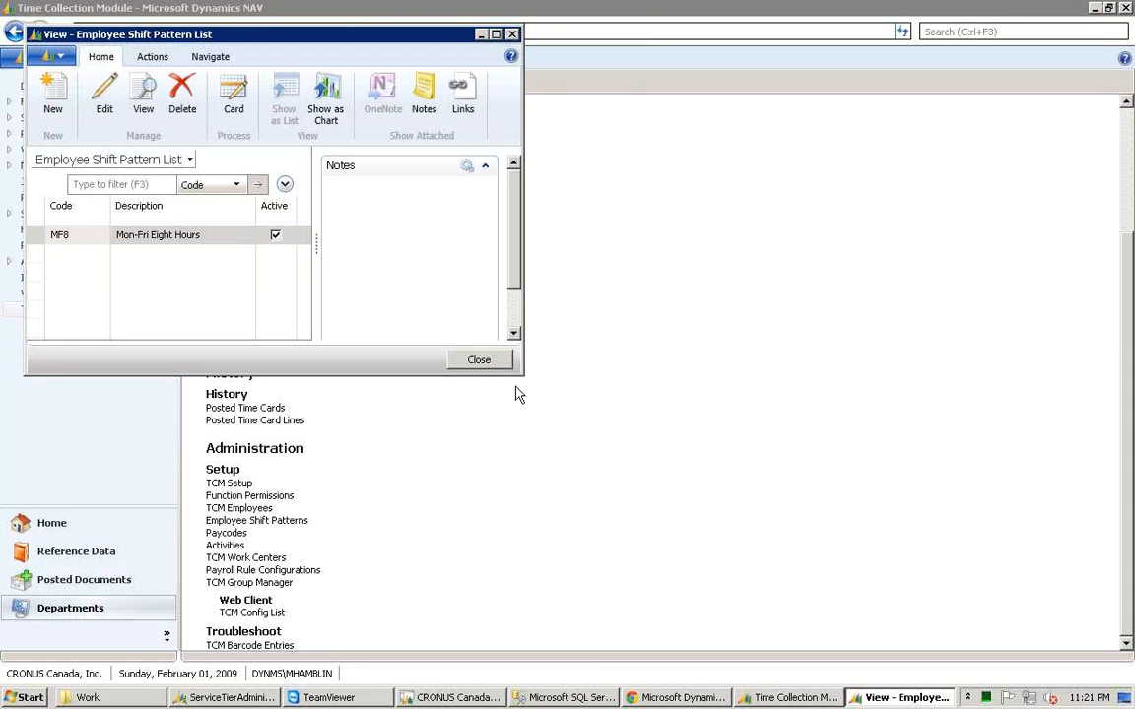
drag(515, 371, 559, 390)
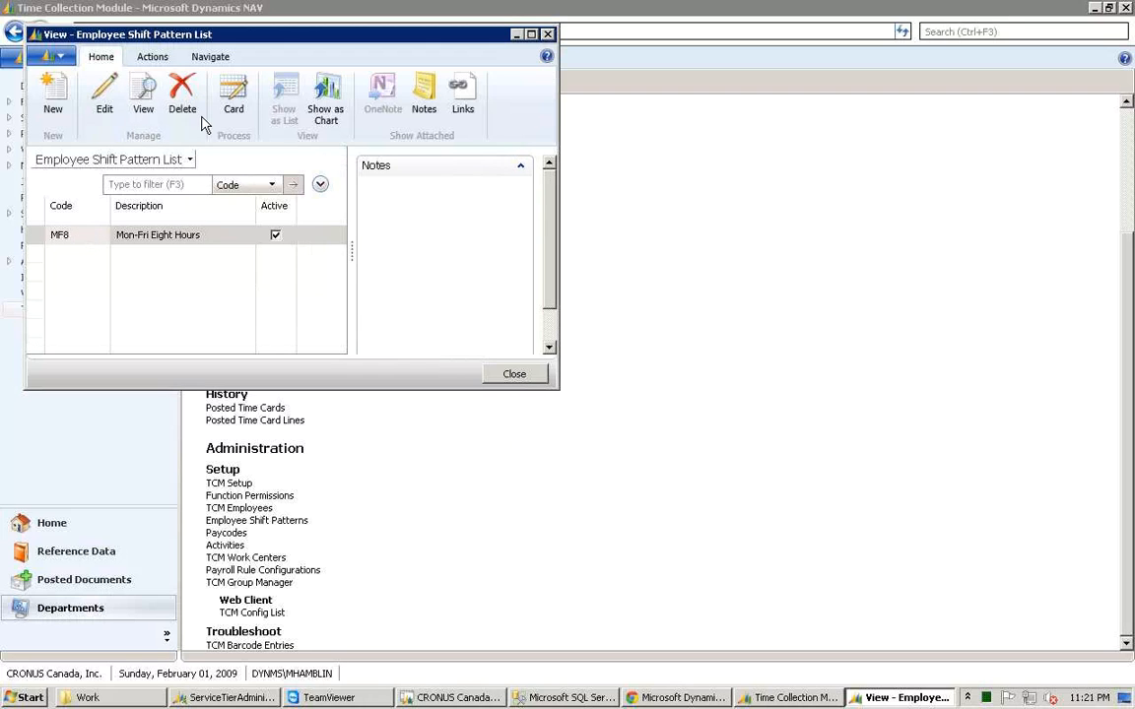
click(233, 106)
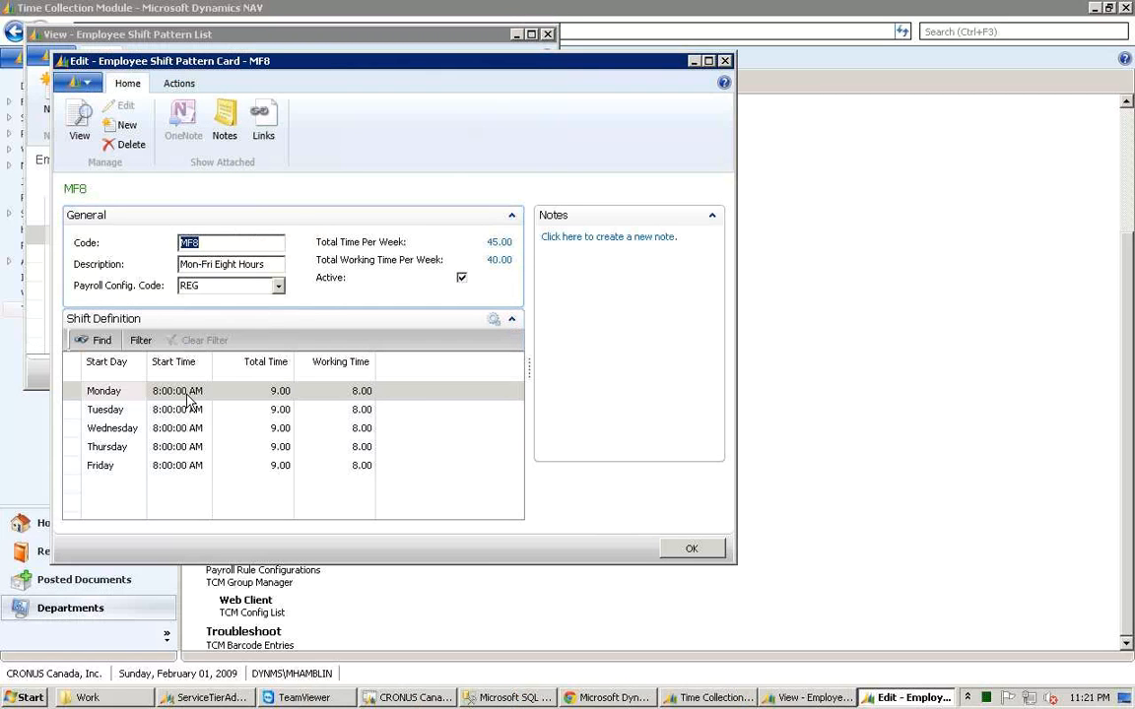
click(691, 549)
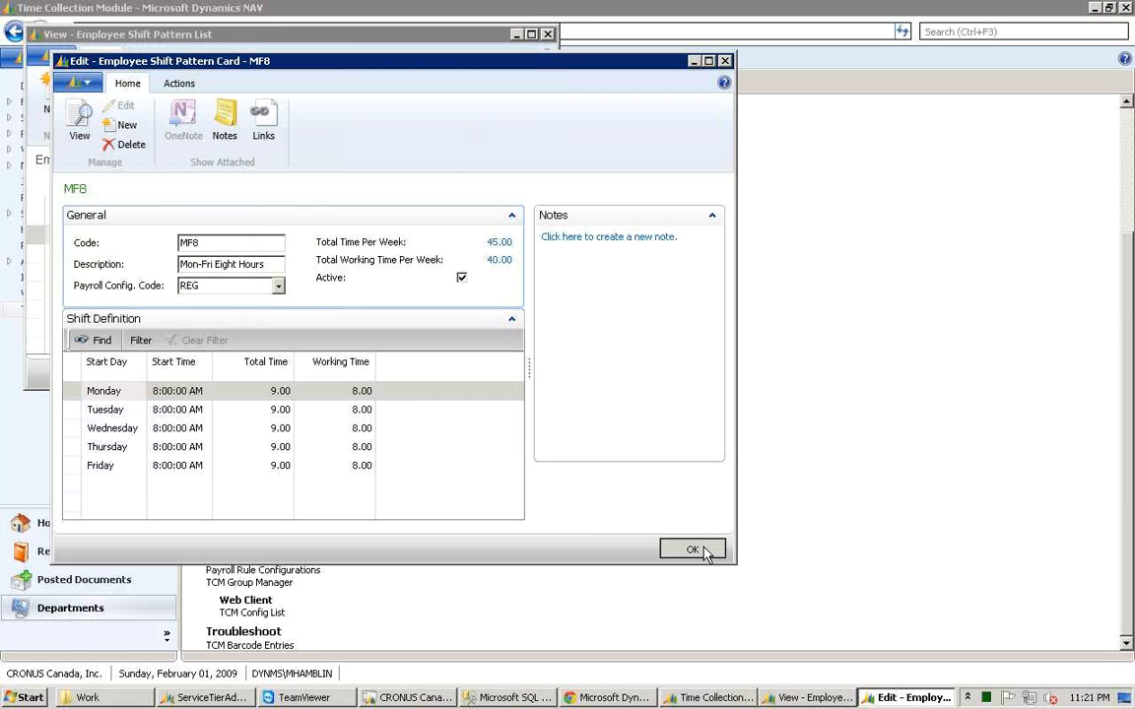
click(509, 373)
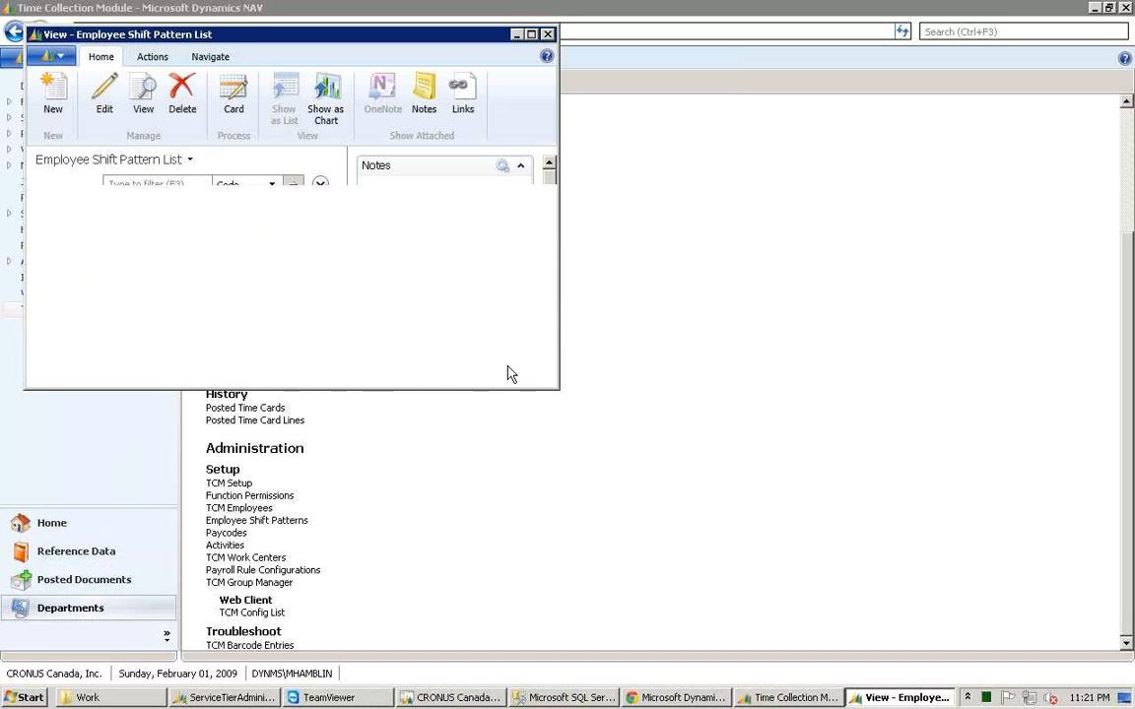
- Open the Activities setup, enlarge its window to show the columns through Billable and widen the Prod. Order Required column
click(239, 546)
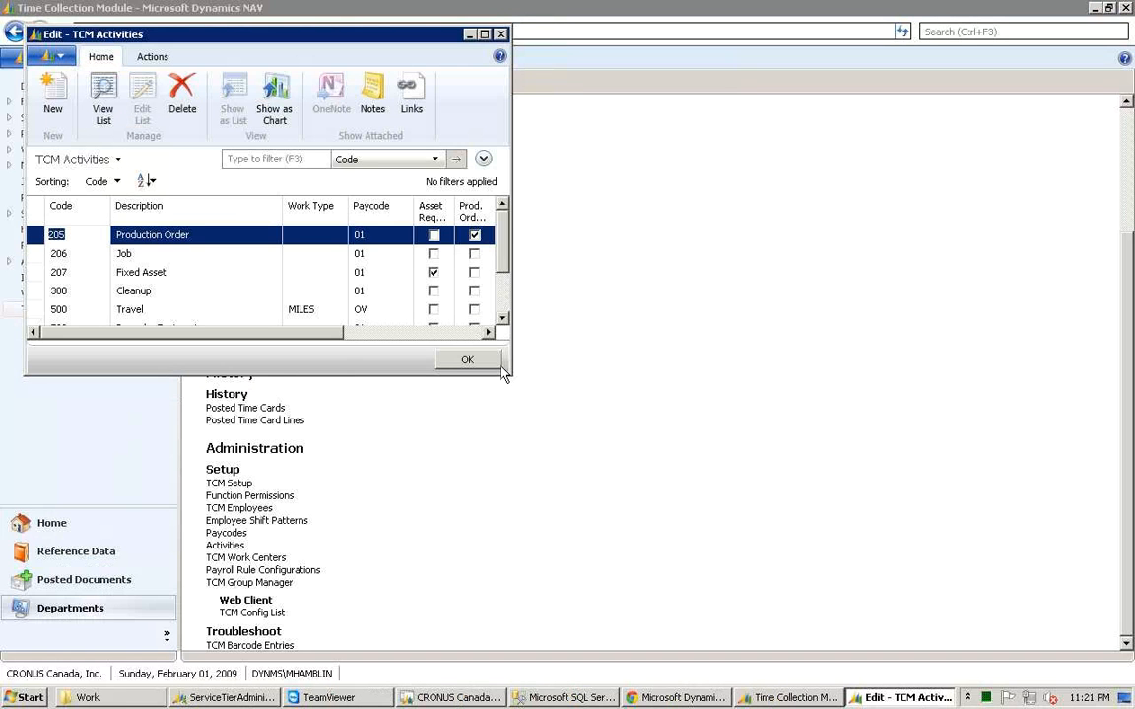
drag(523, 388, 638, 457)
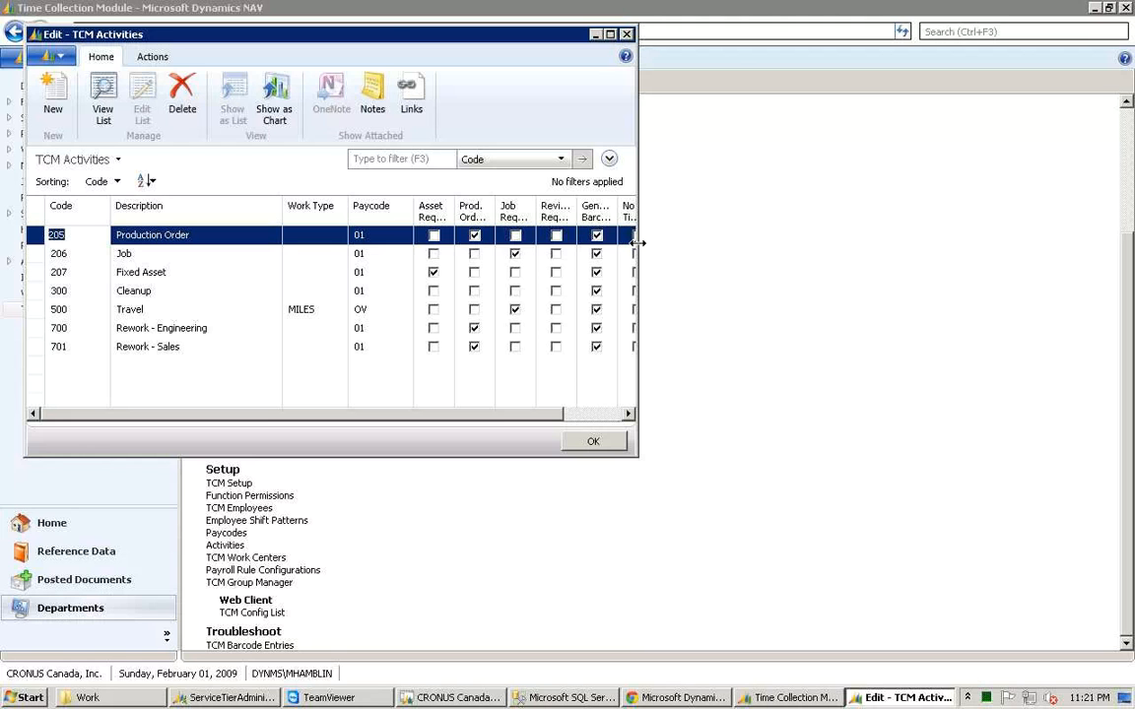
drag(638, 242, 729, 236)
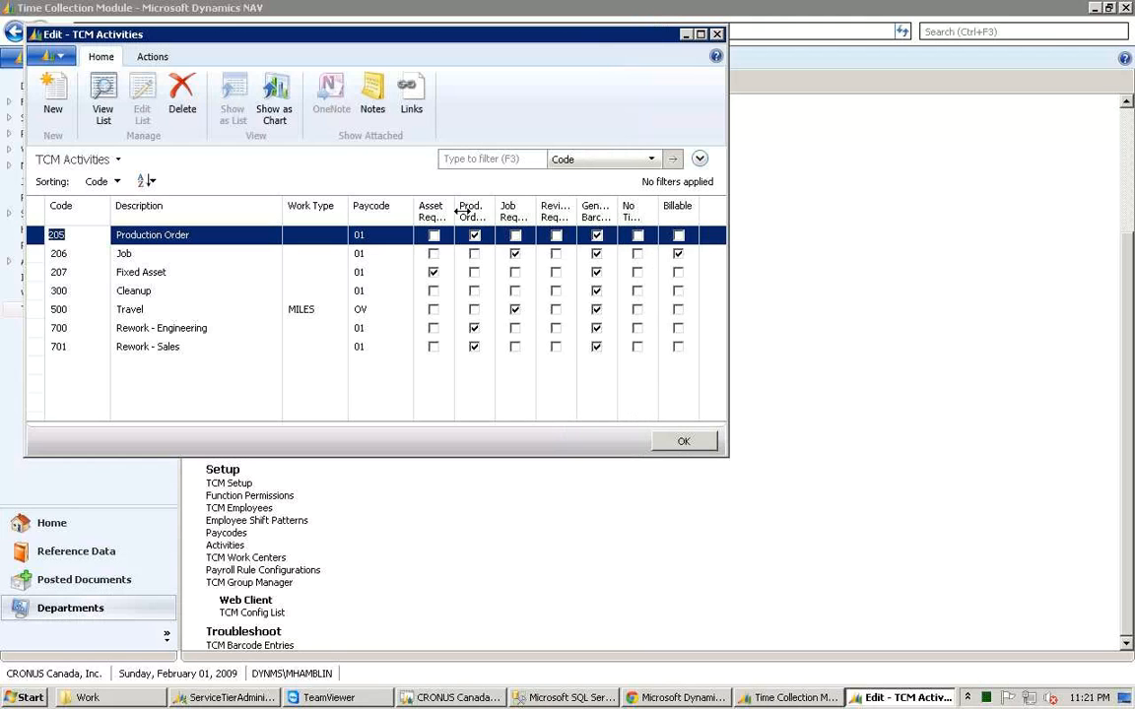
drag(459, 212, 523, 216)
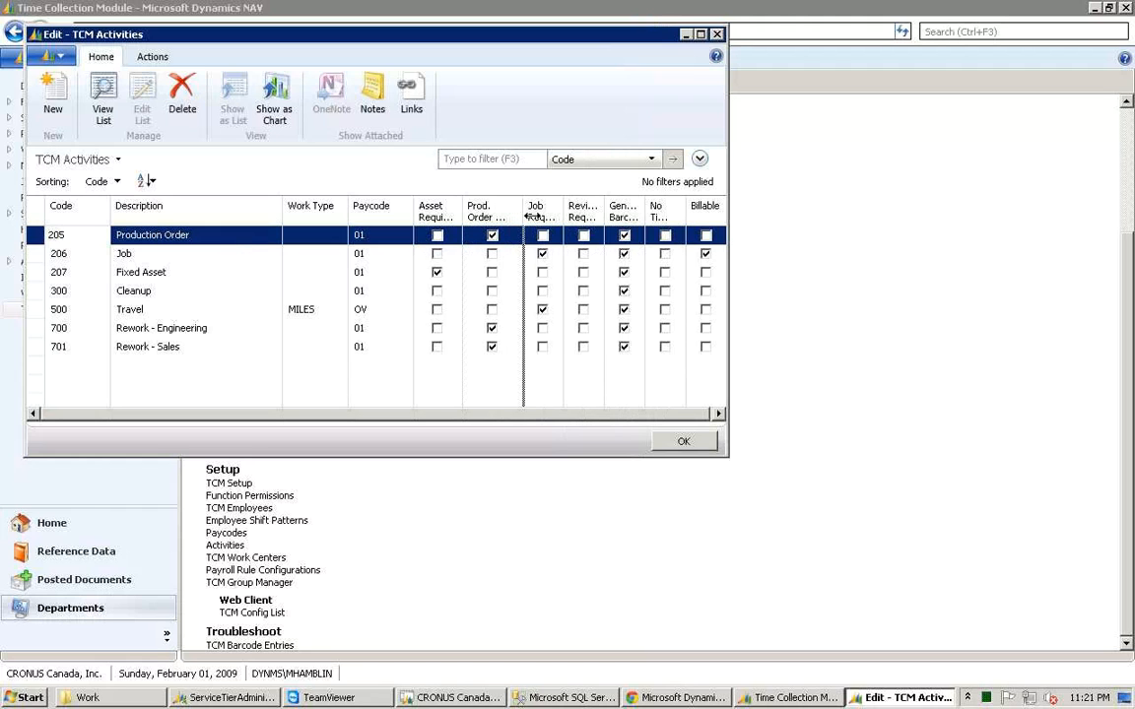
drag(524, 215, 533, 215)
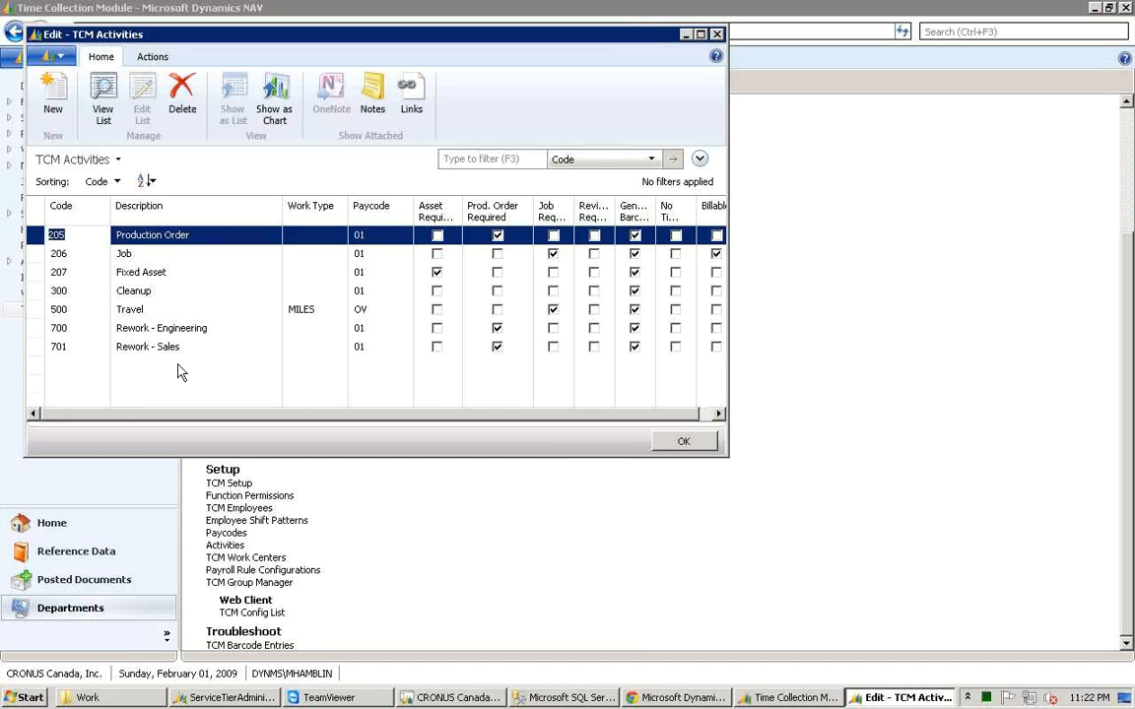
- Examine the Production Order, Job, Fixed Asset and Cleanup activities and their requirement settings
click(138, 295)
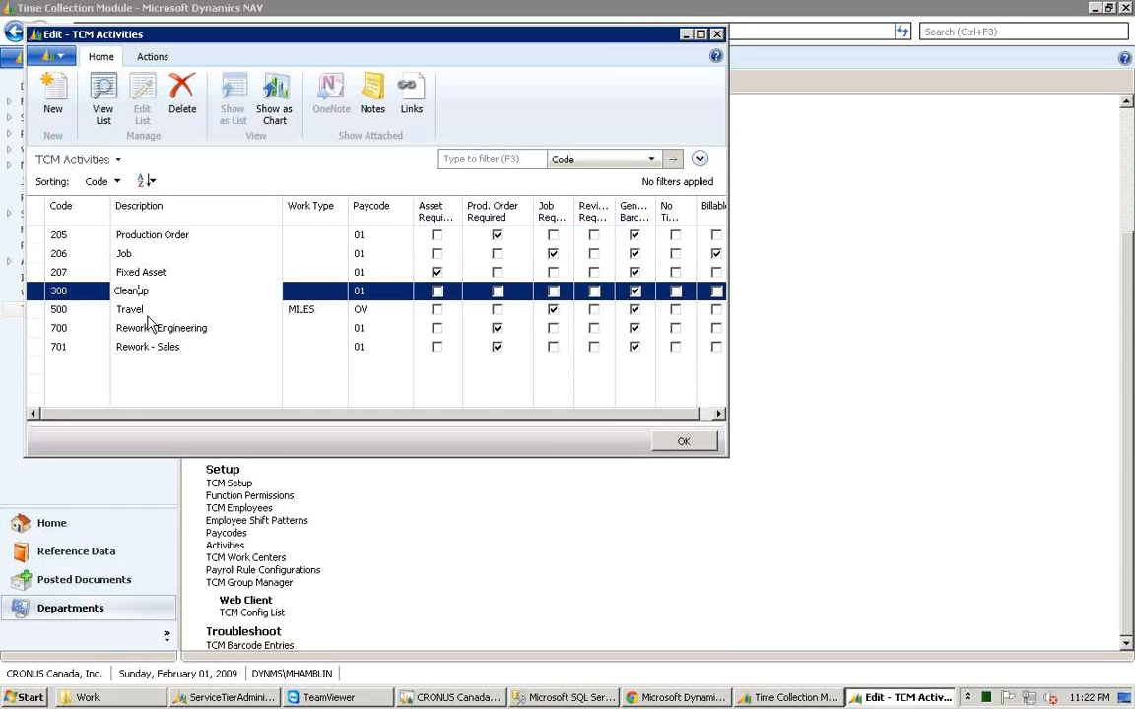
click(187, 237)
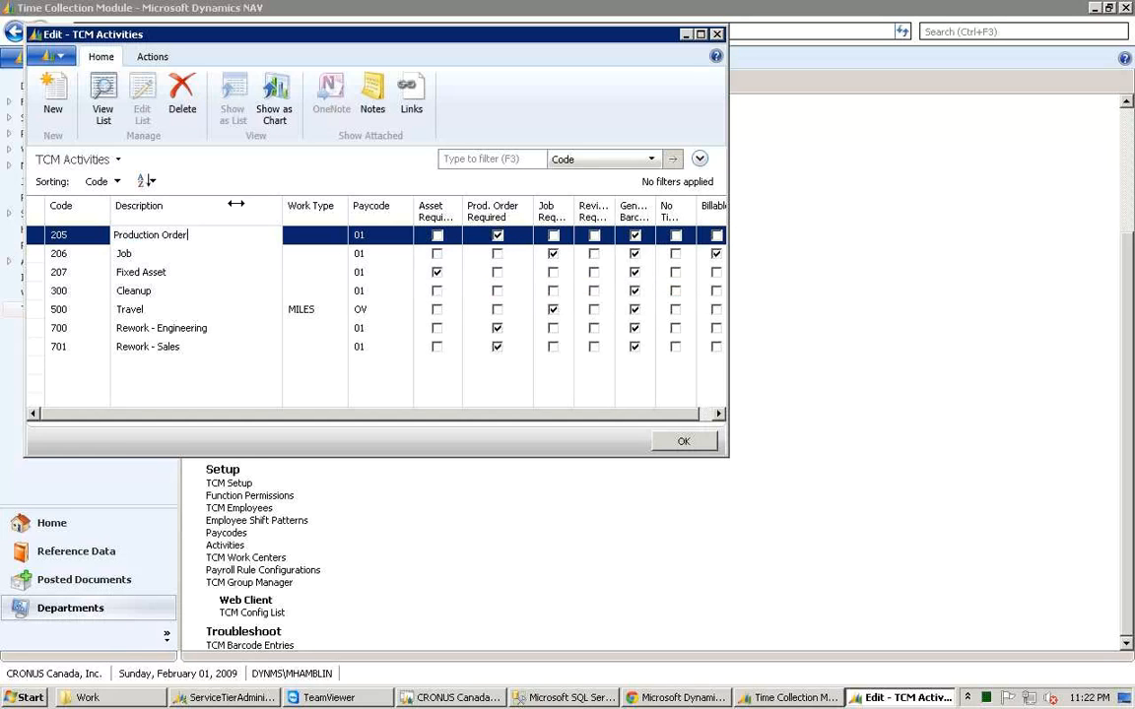
click(191, 258)
click(192, 274)
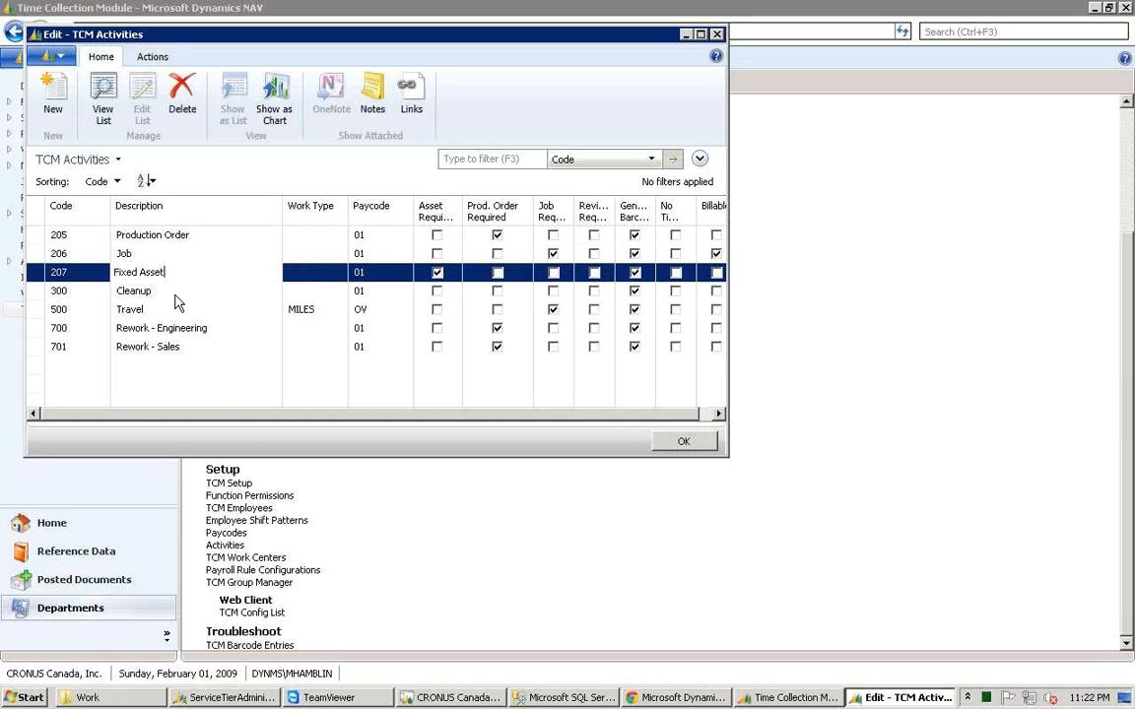
click(168, 292)
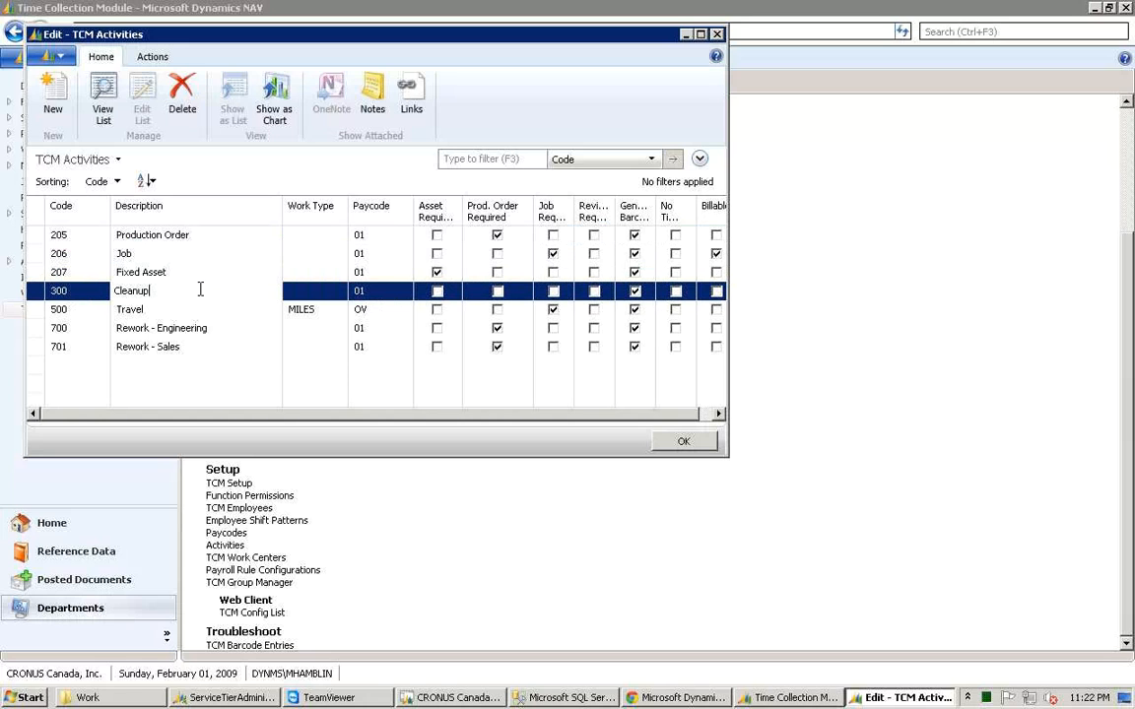
- Widen the TCM Activities window to show the full Billable column and check the Travel activity's Billable setting
click(157, 314)
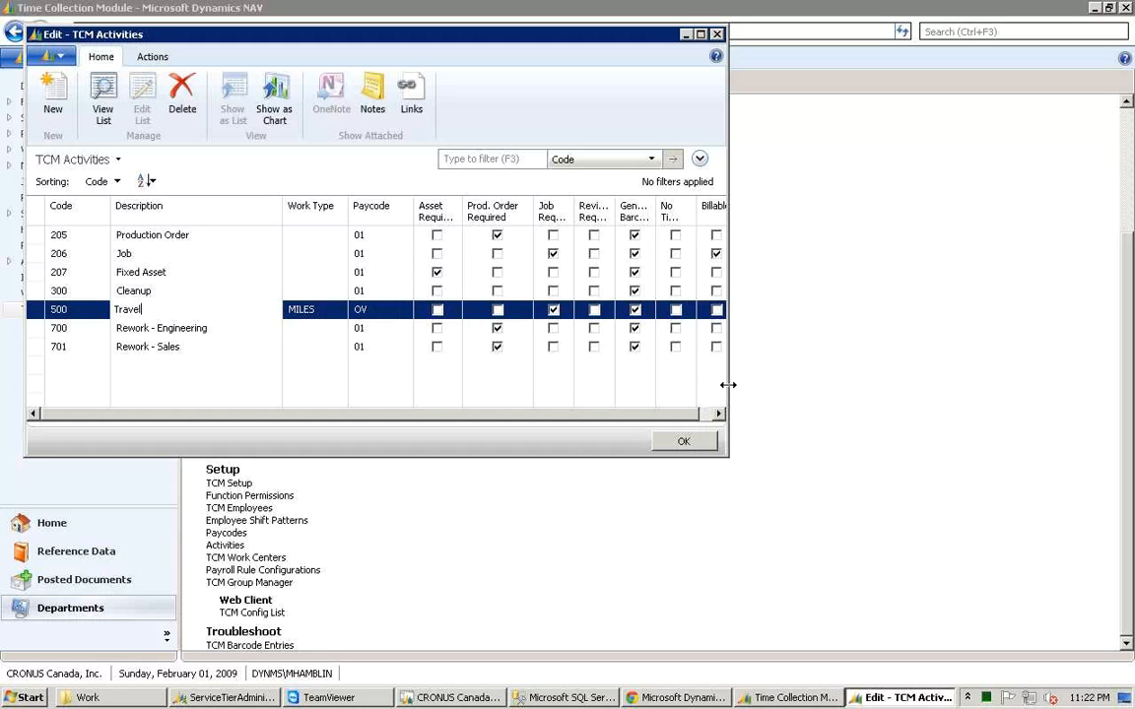
drag(727, 382, 800, 377)
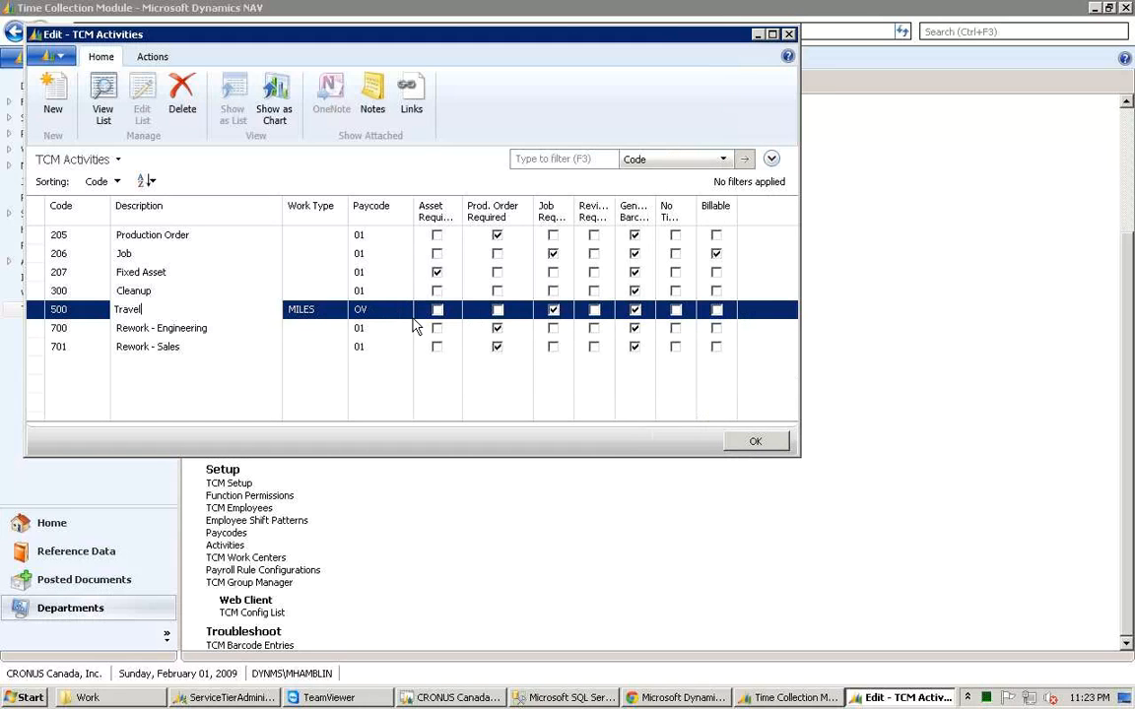
click(716, 310)
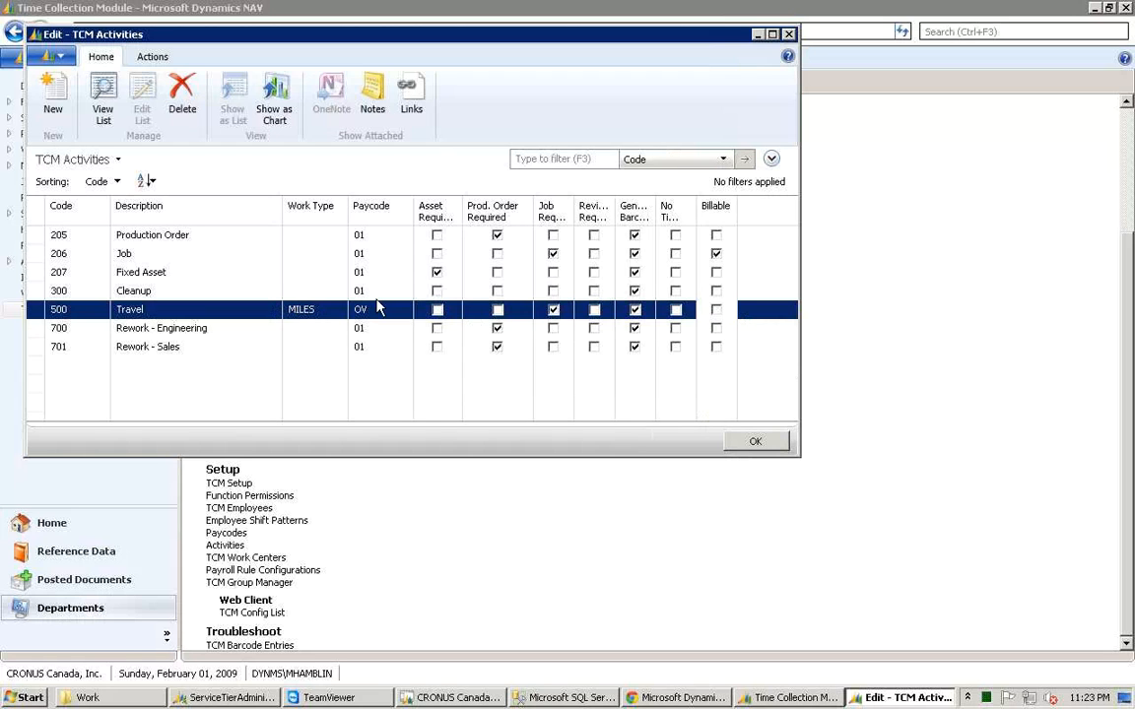
- Compare the Rework - Engineering and Rework - Sales activities, and close TCM Activities
click(197, 328)
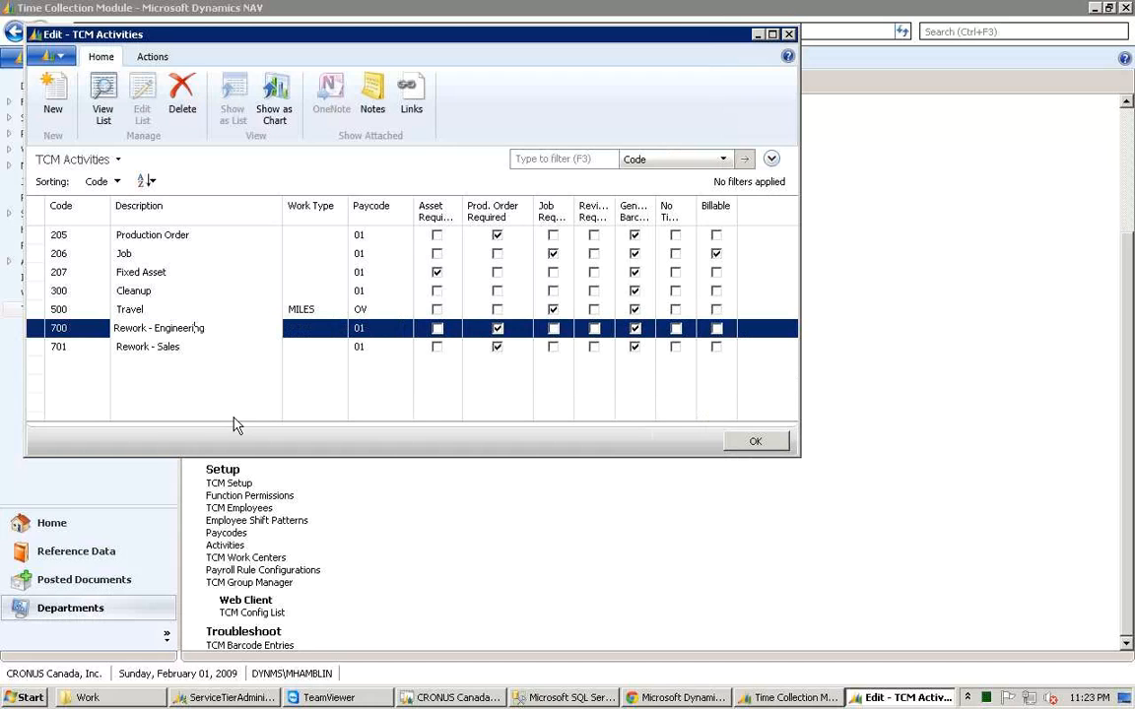
key(Down)
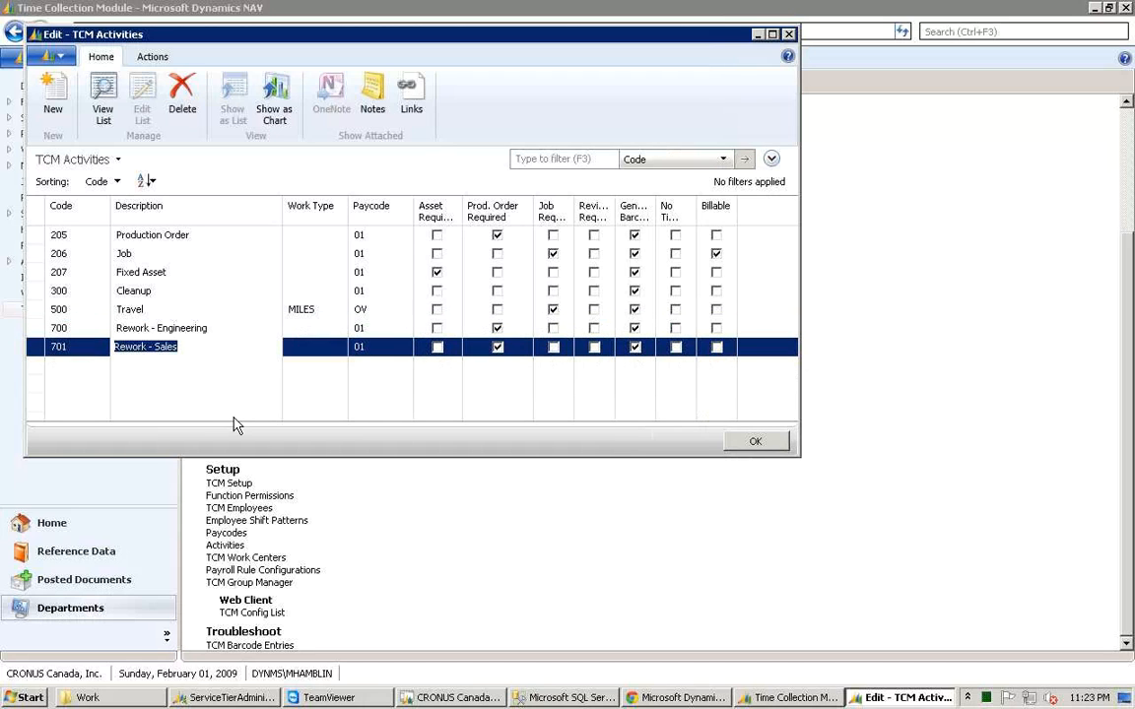
key(Up)
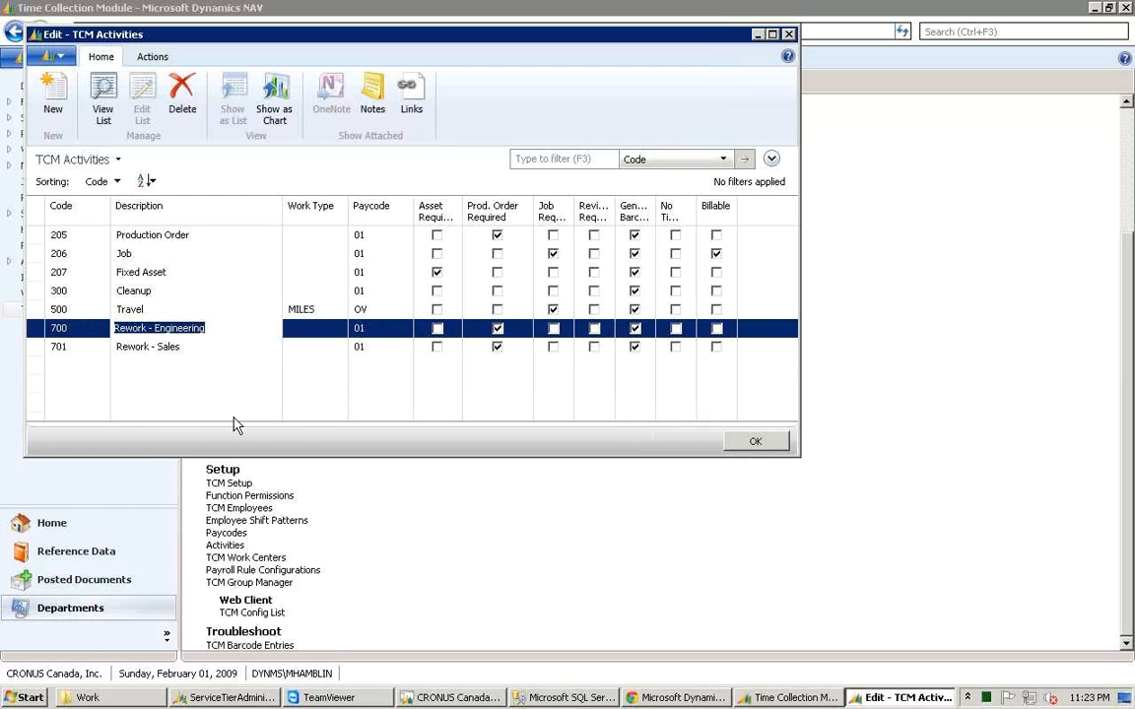
key(Down)
key(Up)
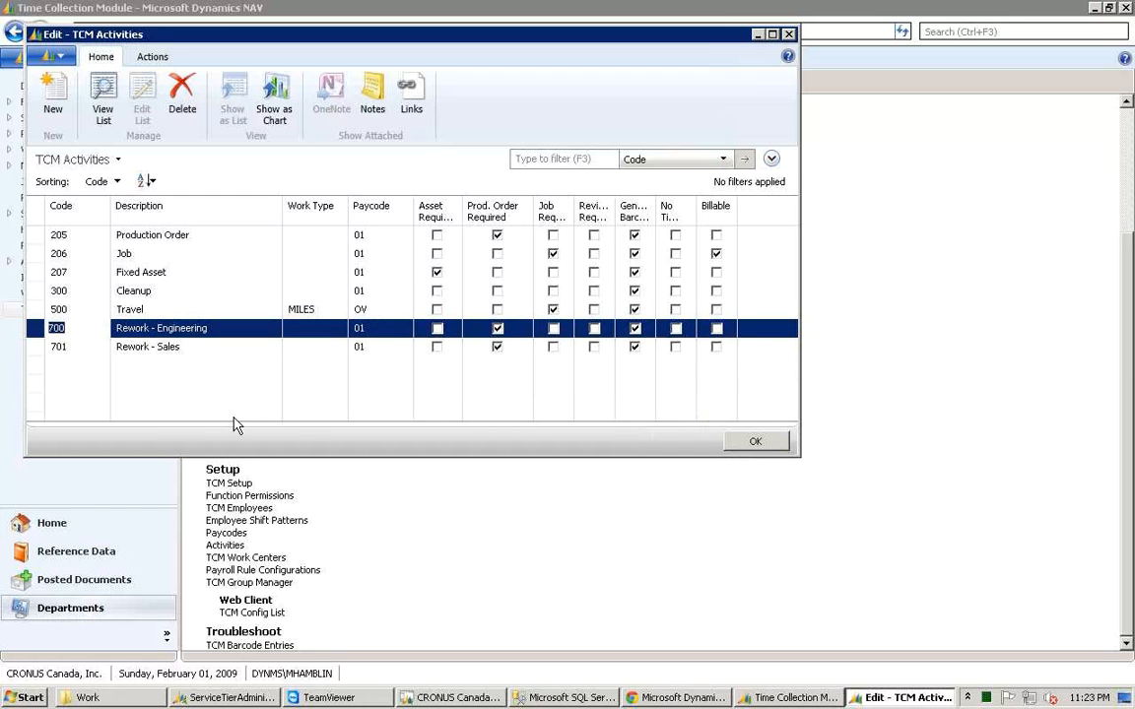
key(Down)
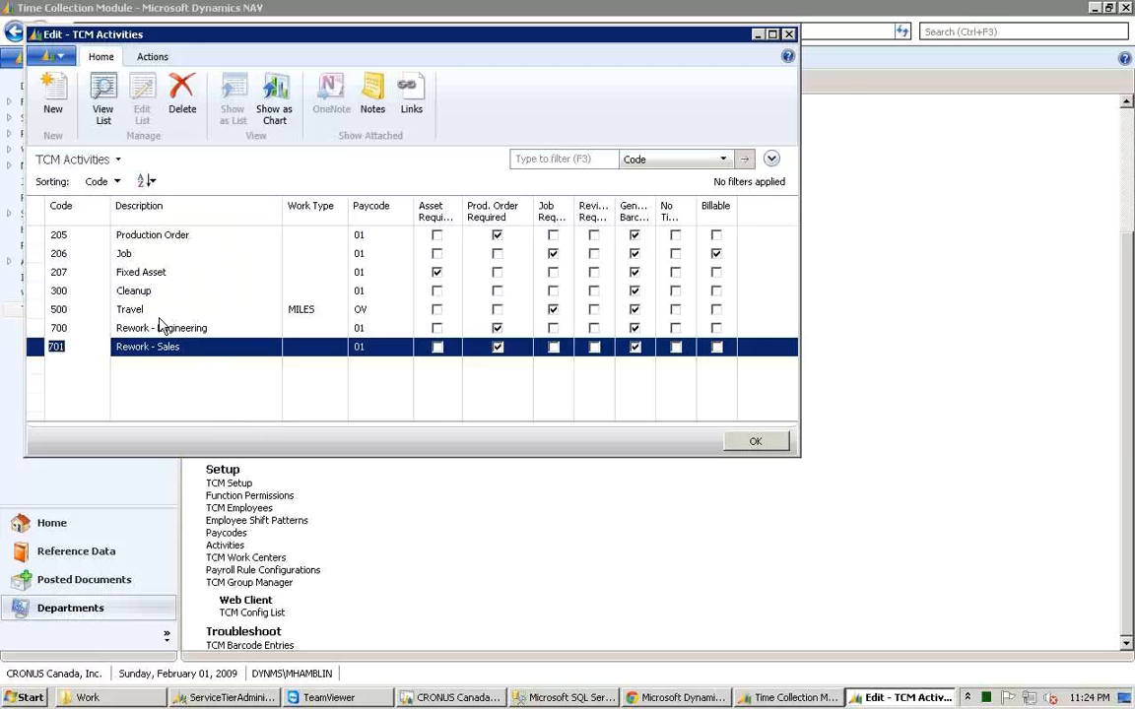
key(Escape)
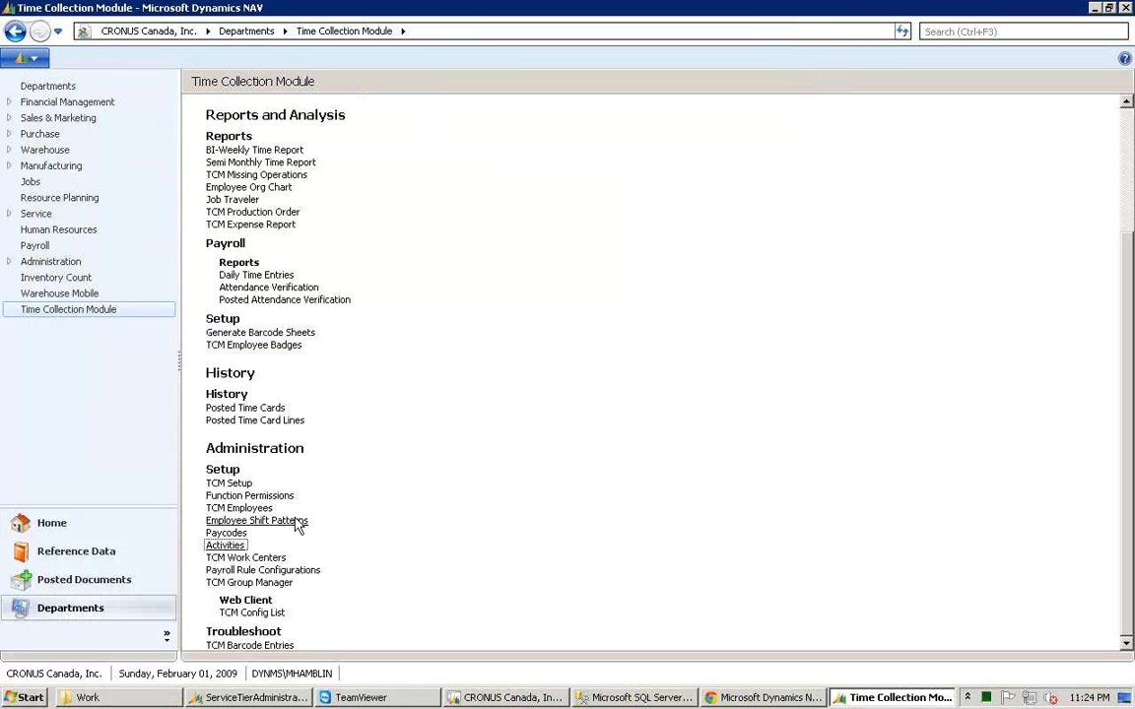
- Open the first employee's card from TCM Employees, enlarge it to show all General fields and view the Source Type options
click(241, 508)
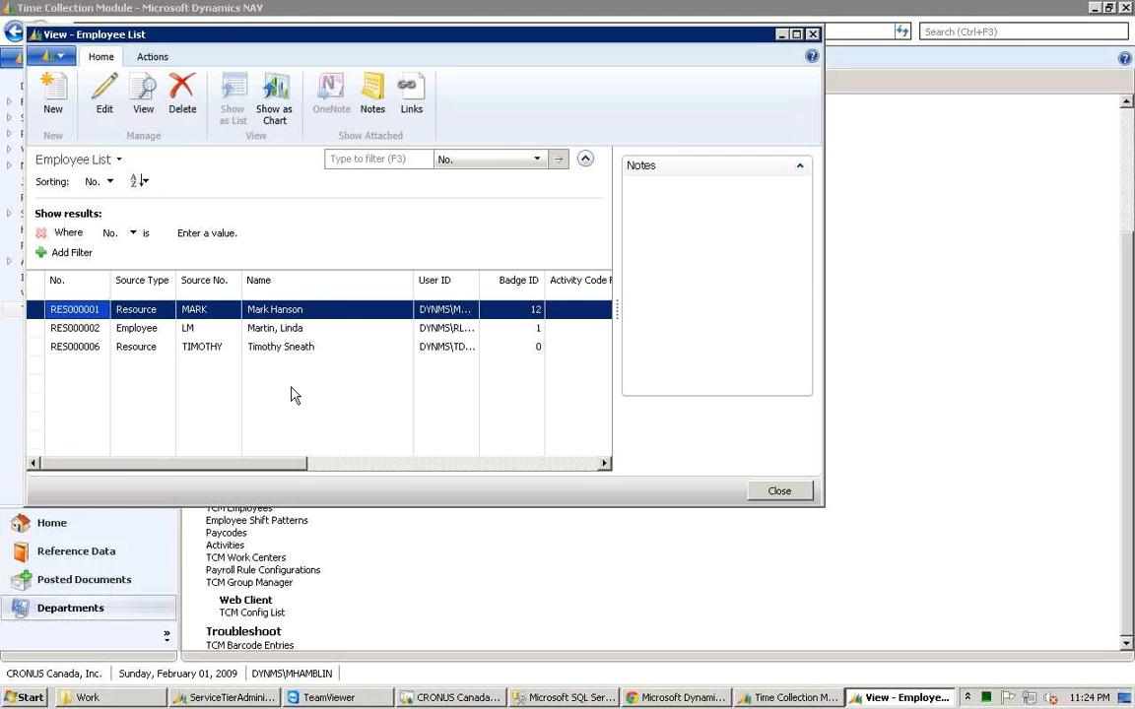
click(119, 91)
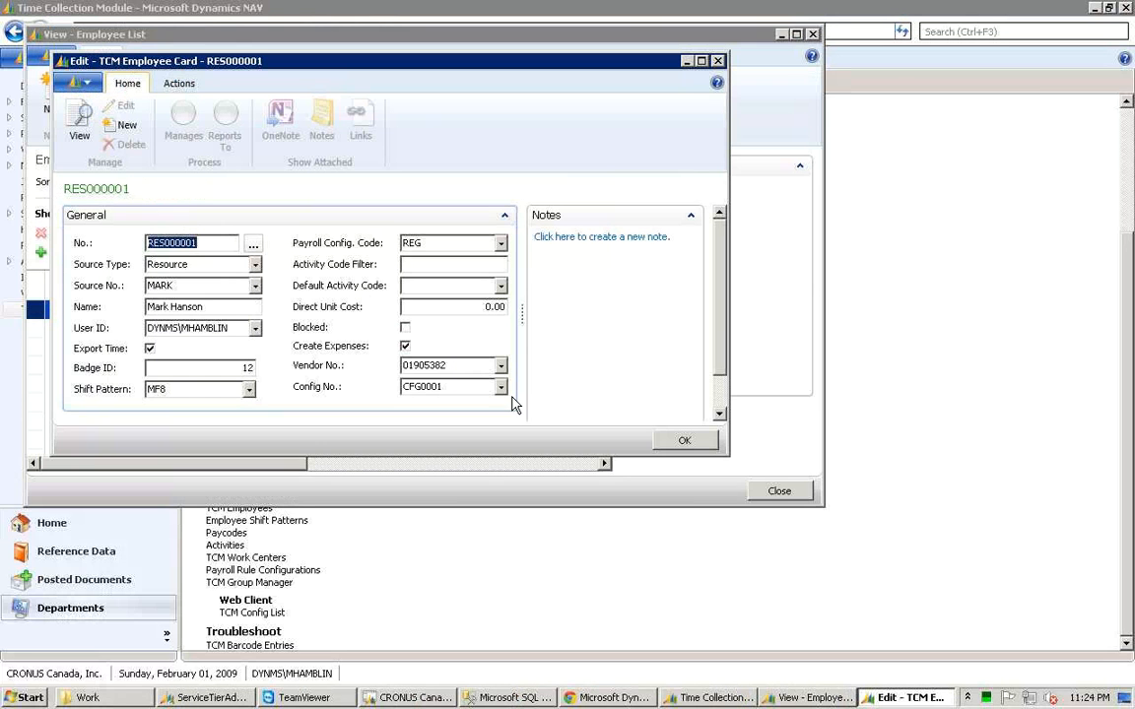
drag(728, 456, 742, 510)
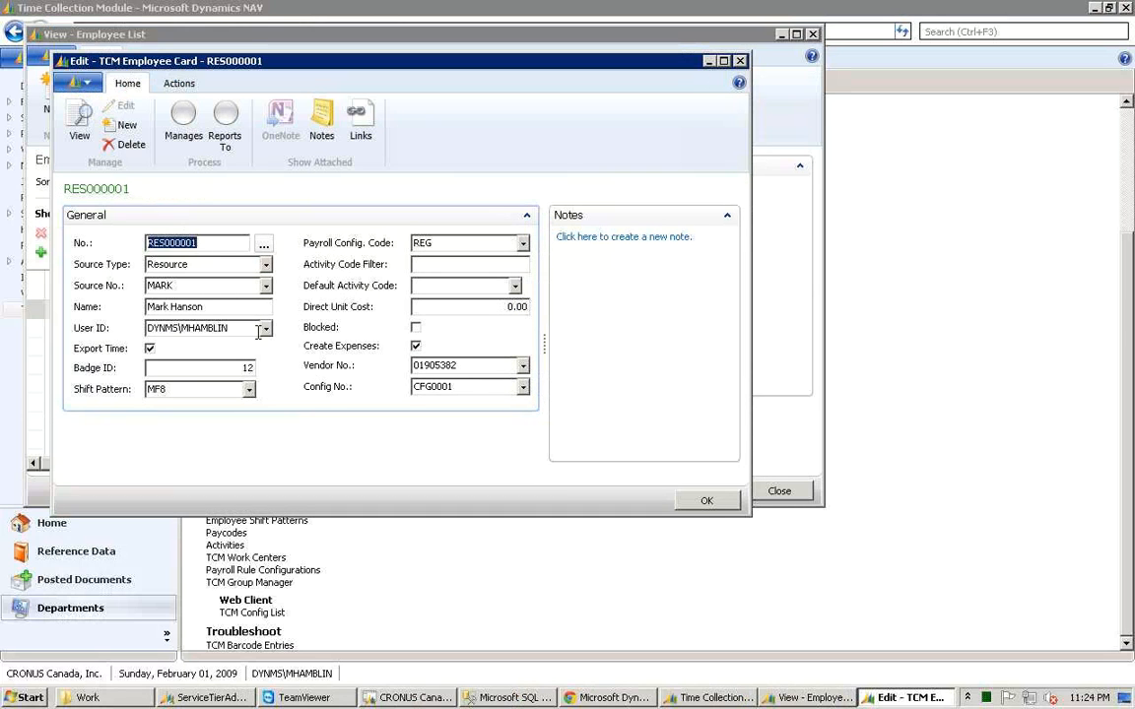
click(265, 265)
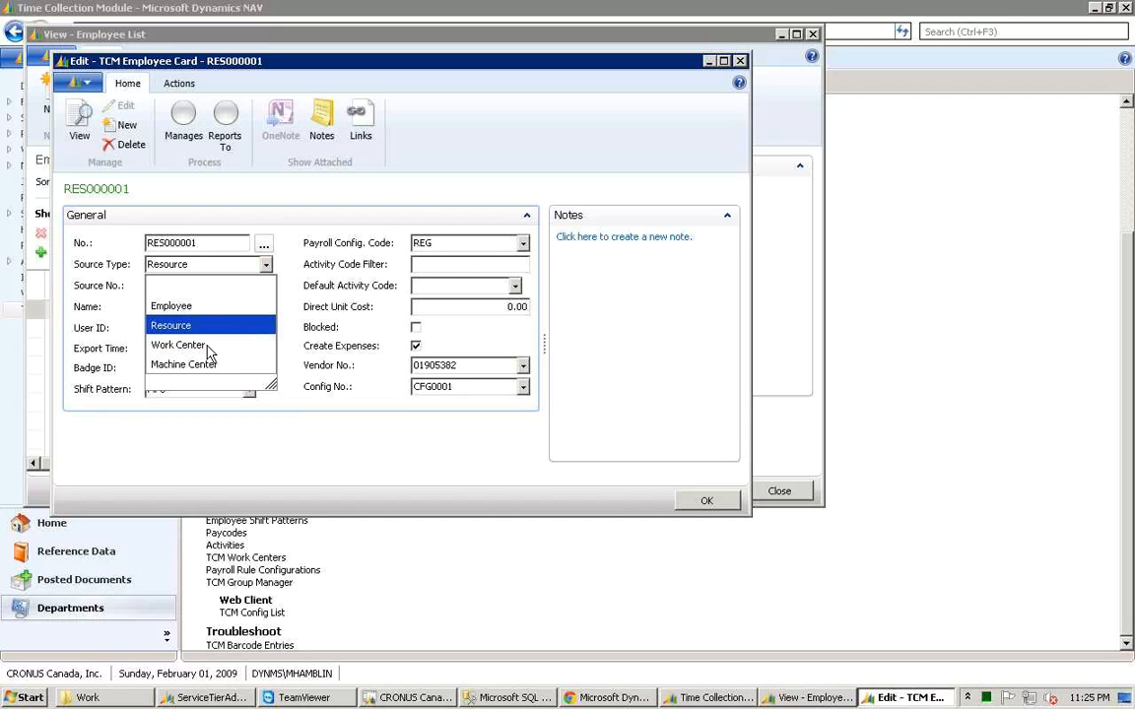
click(308, 280)
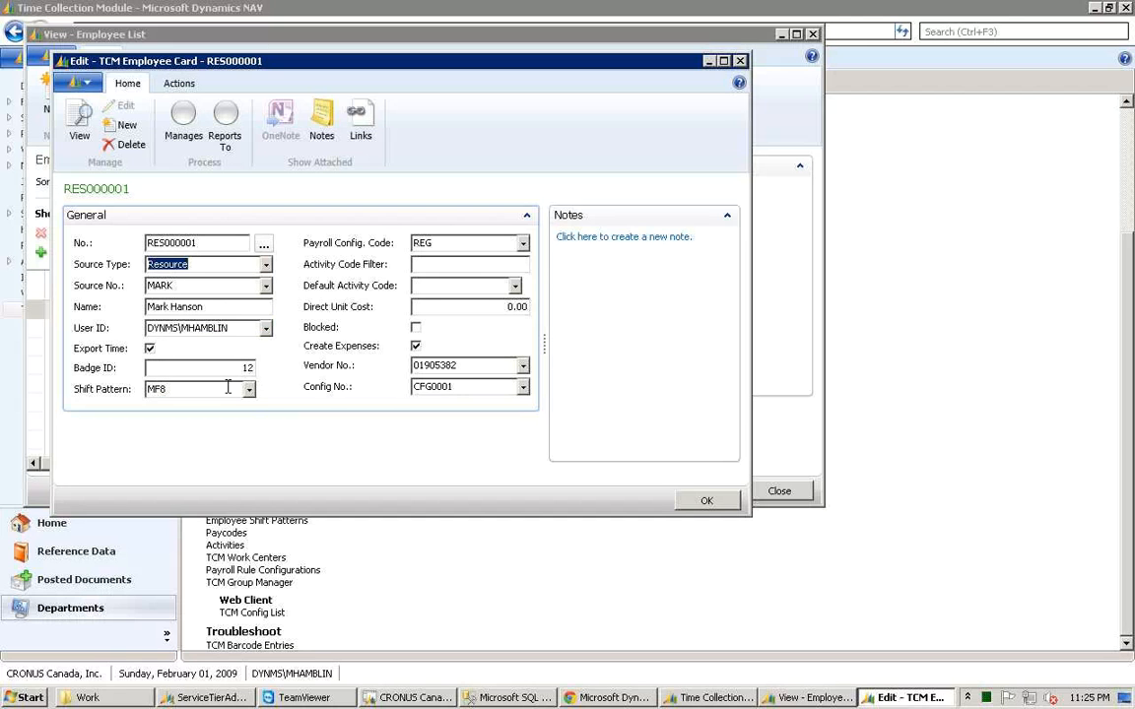
- View the available Payroll Config. Code options on the employee card, keeping REG
click(522, 246)
click(524, 246)
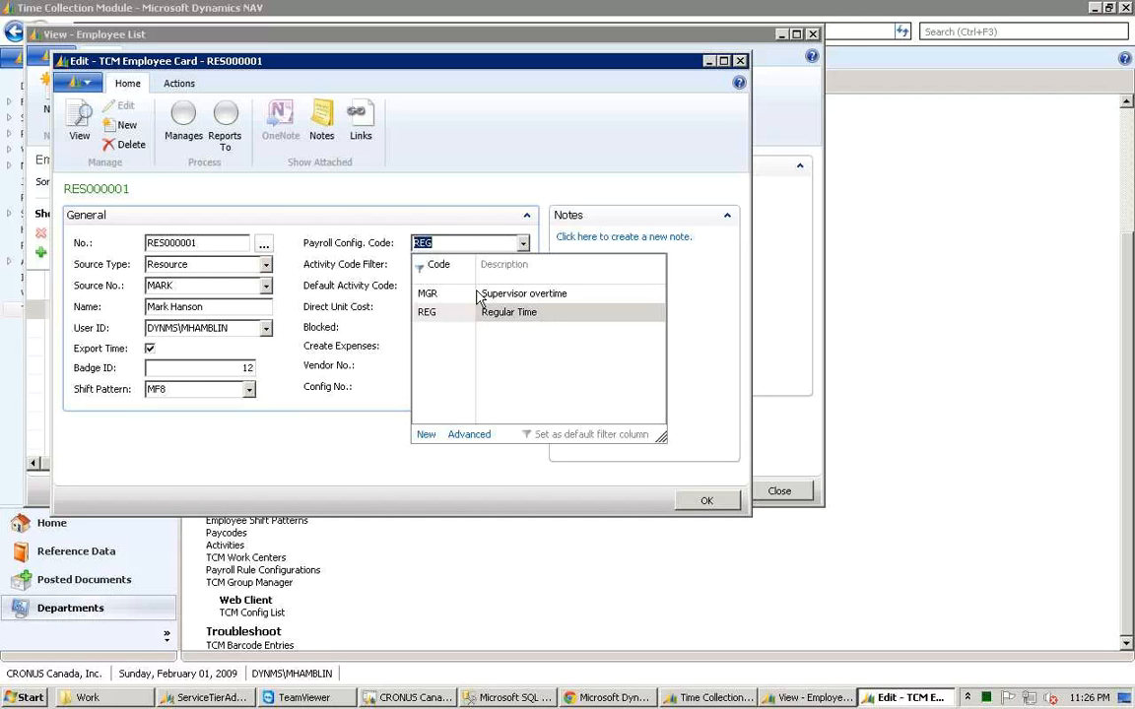
click(499, 246)
click(461, 306)
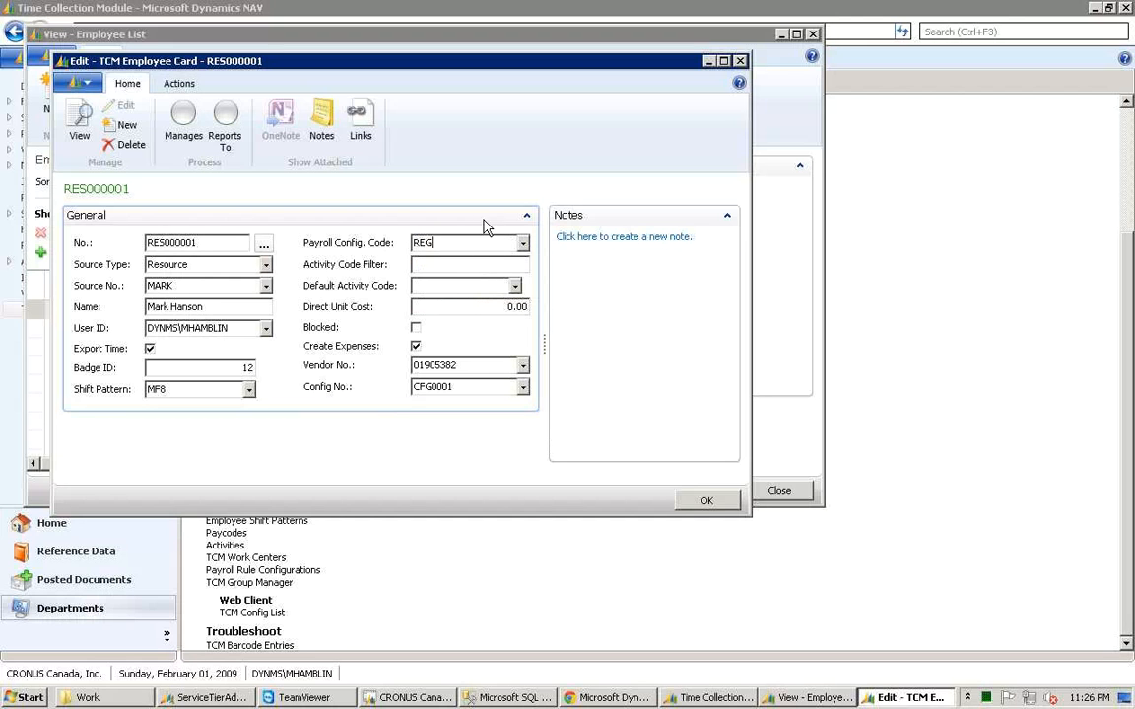
- Examine the employee card's Activity Code Filter, Direct Unit Cost, Source Type options and Config No
click(442, 263)
click(476, 308)
click(266, 266)
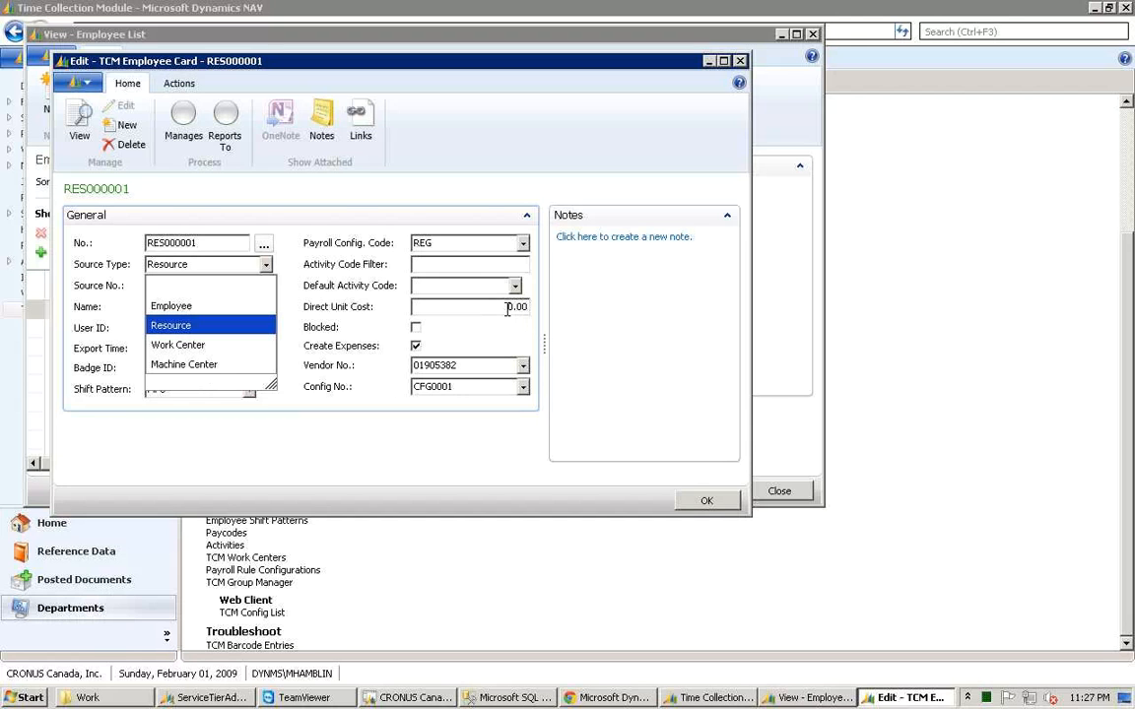
key(Return)
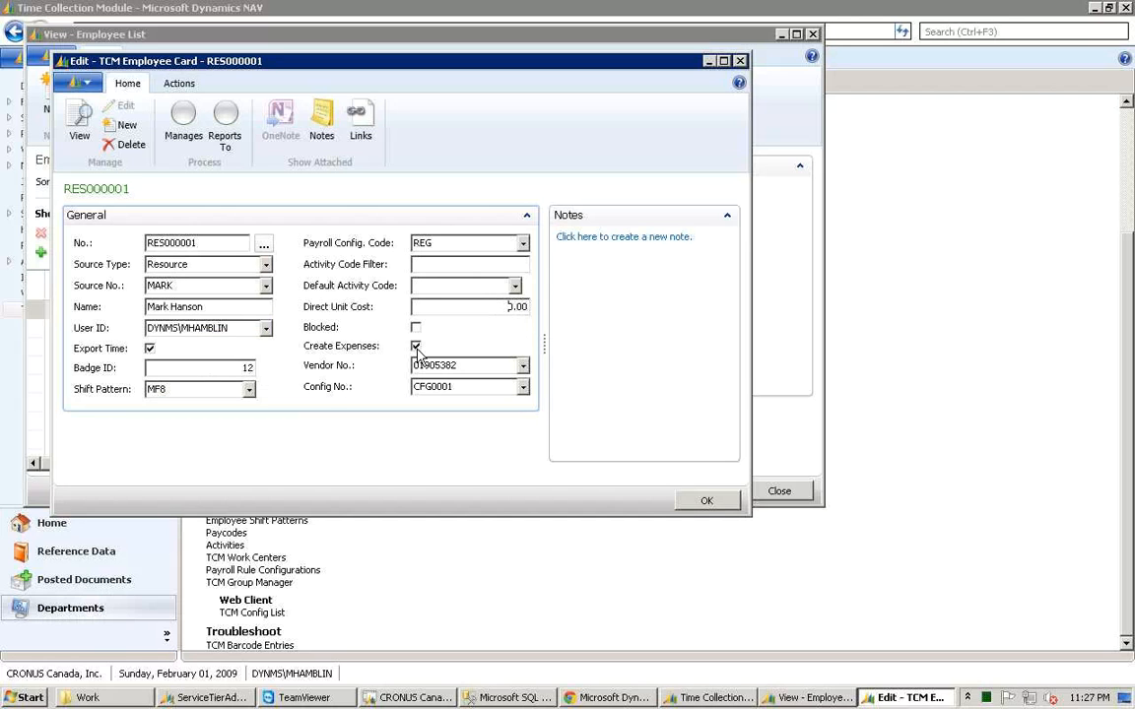
click(476, 384)
click(465, 386)
- Check who the employee reports to in the Time Card Approval Mapping, and close the mapping, employee card and employee list
click(225, 138)
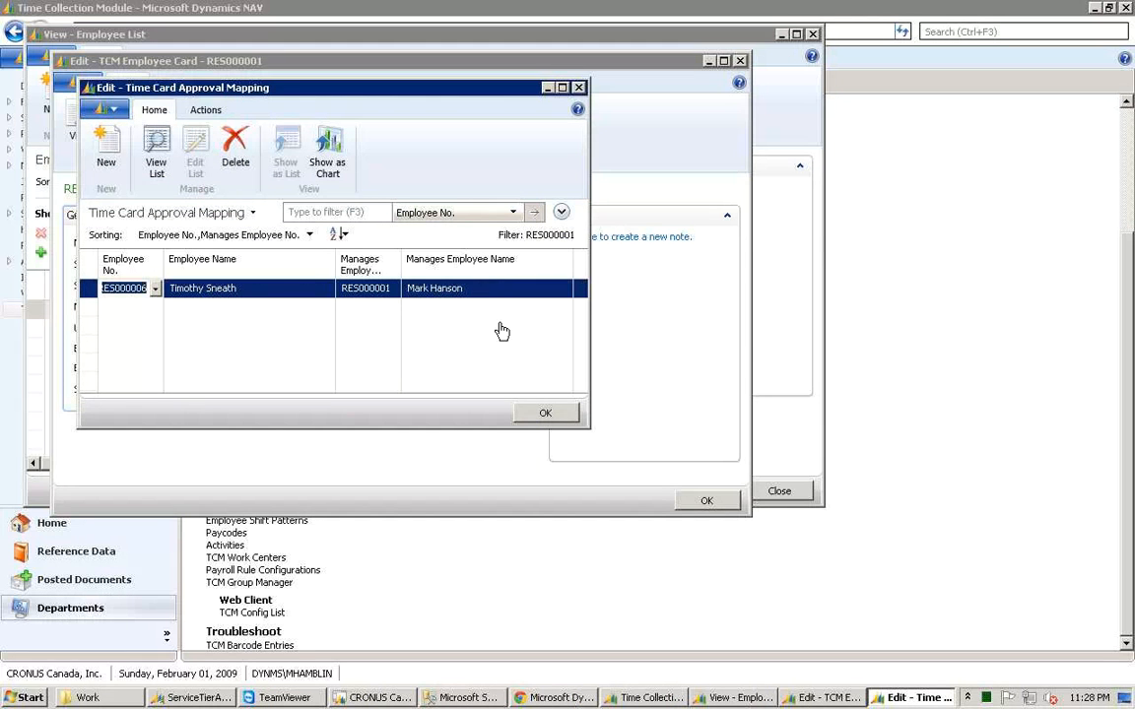
click(546, 413)
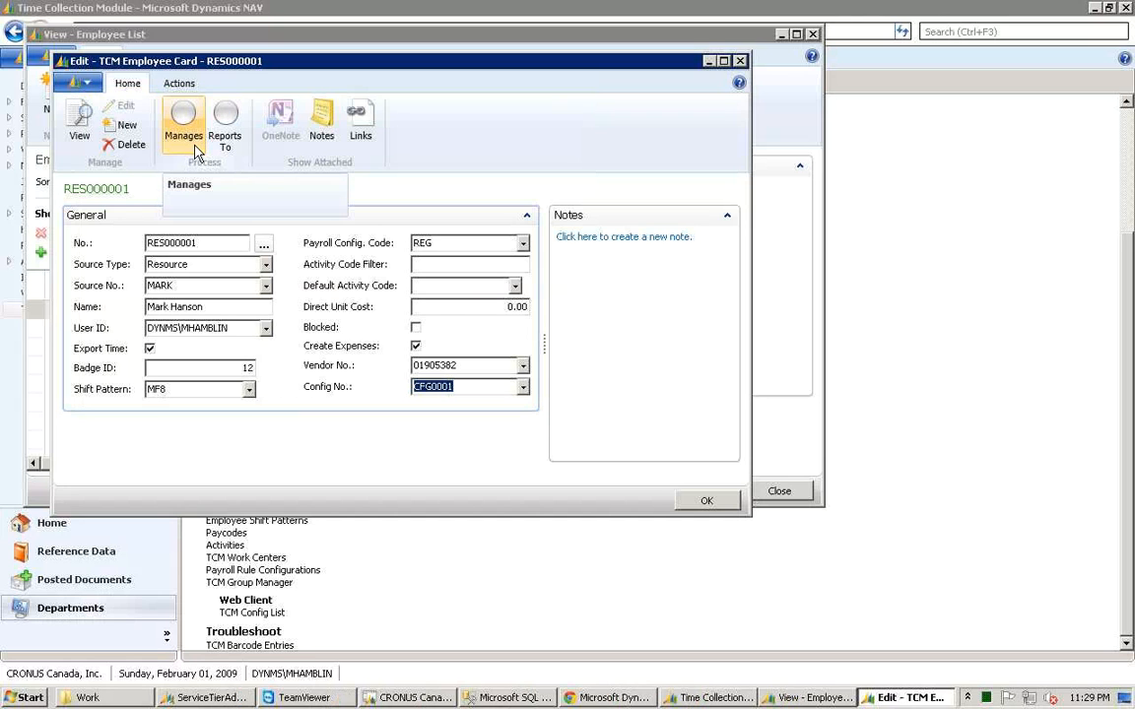
key(Escape)
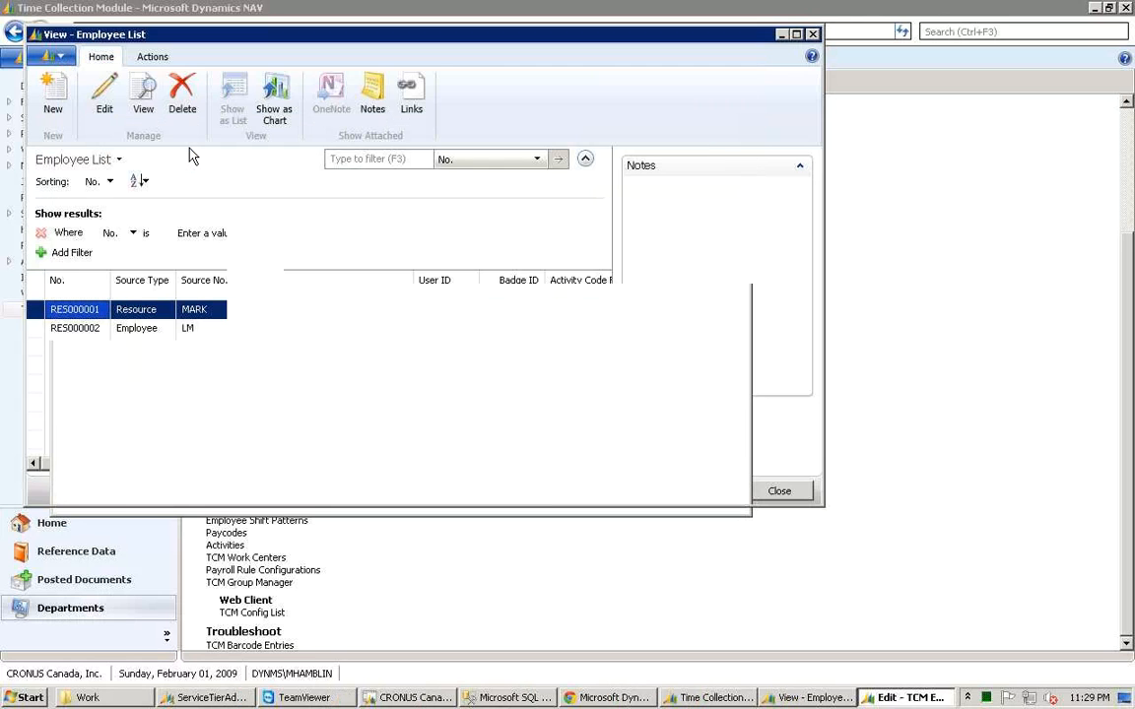
key(Escape)
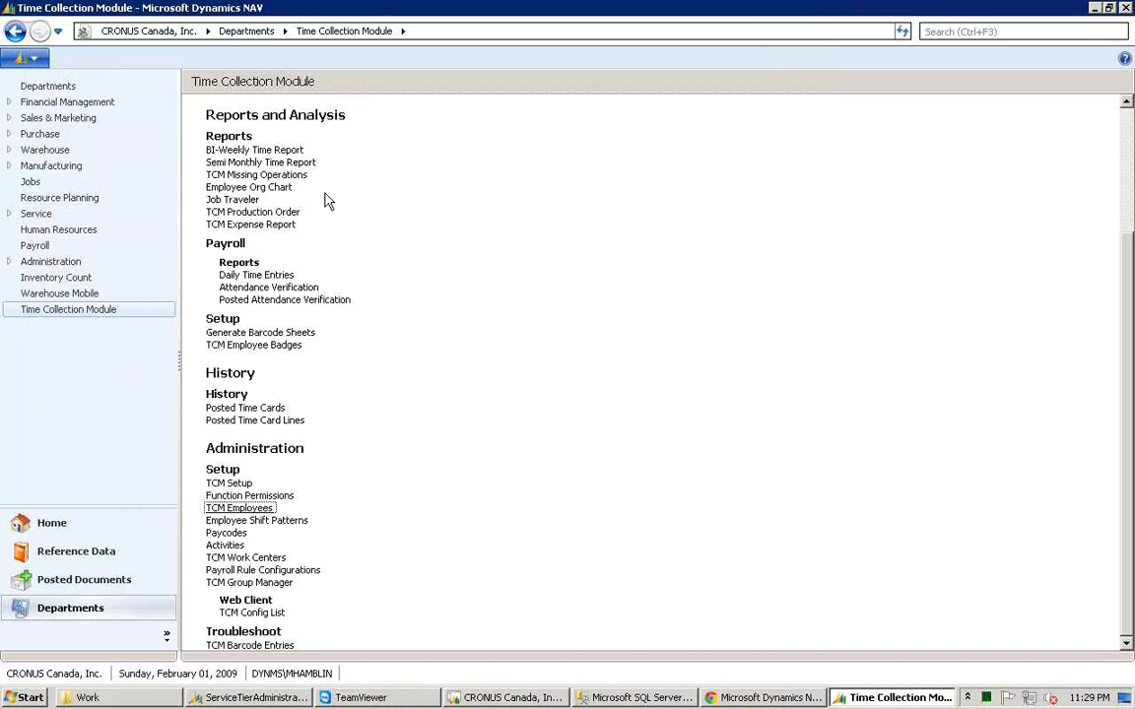
scroll(328, 201, up, 4)
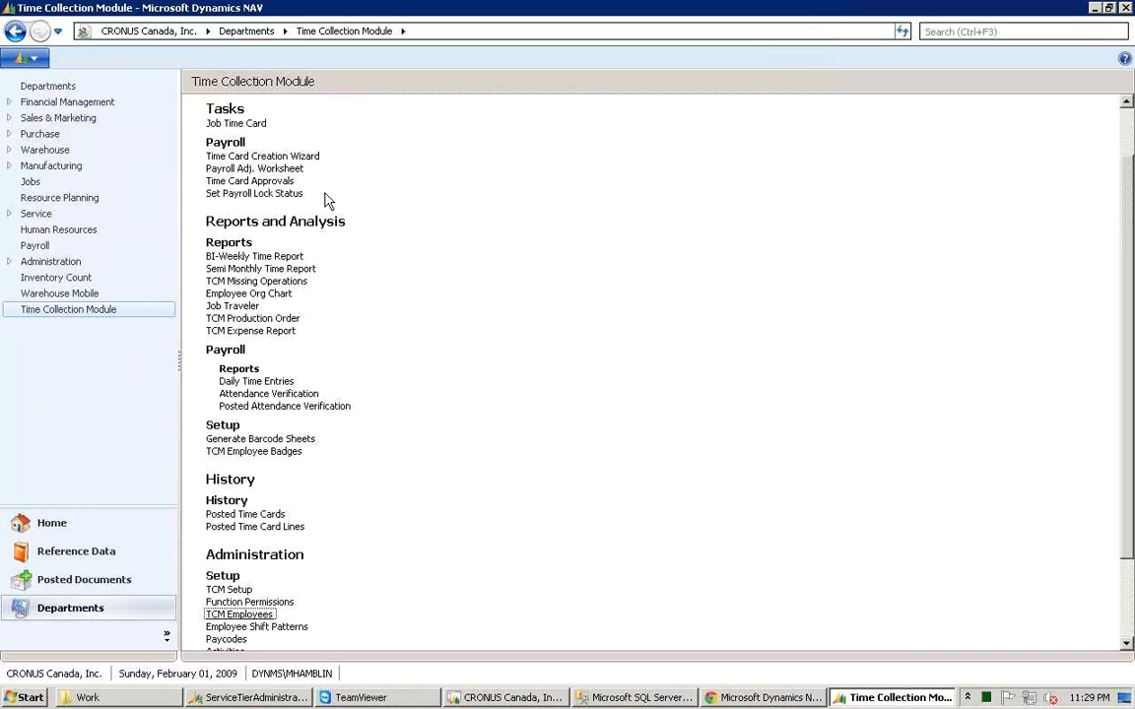